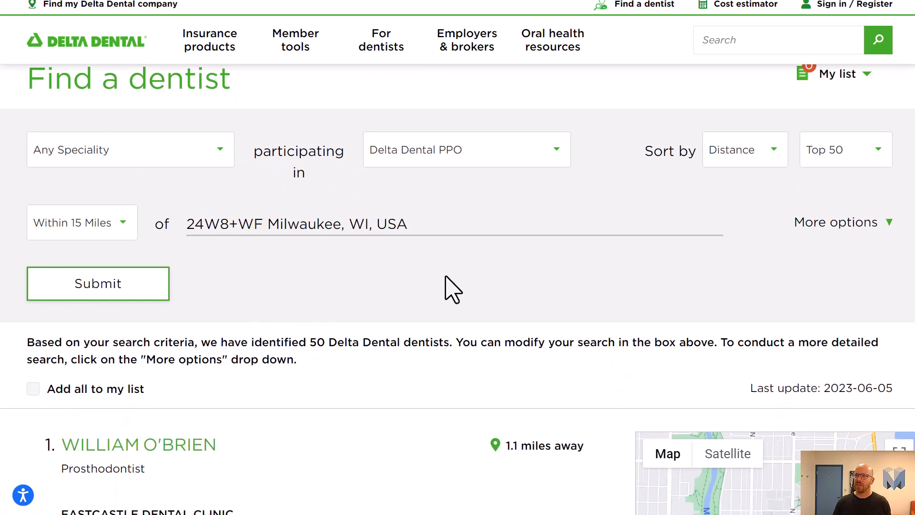
# Step: Examine the specialty, participating network and search radius options of the dentist search
pyautogui.click(184, 153)
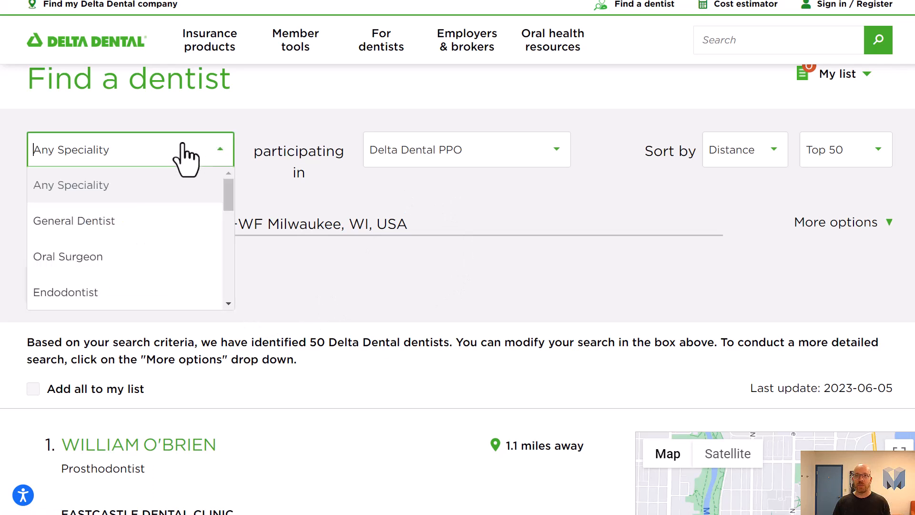
pyautogui.click(386, 157)
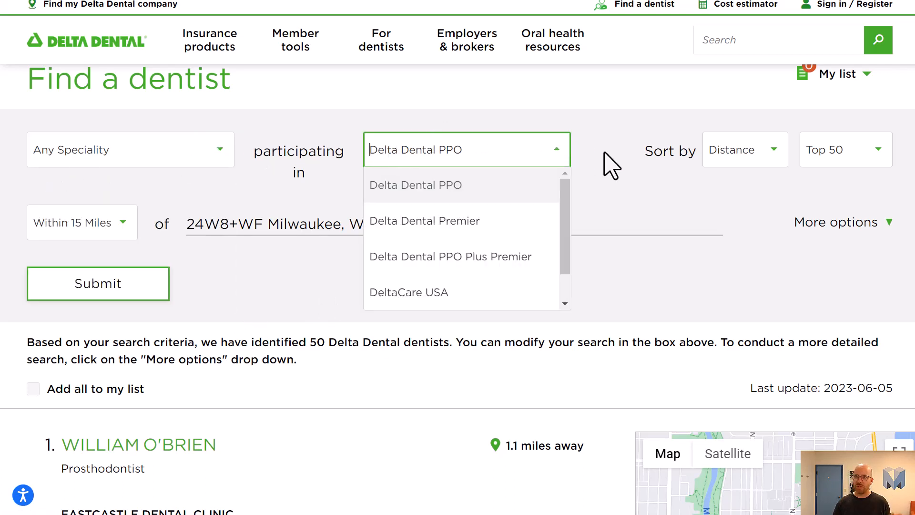
pyautogui.click(620, 155)
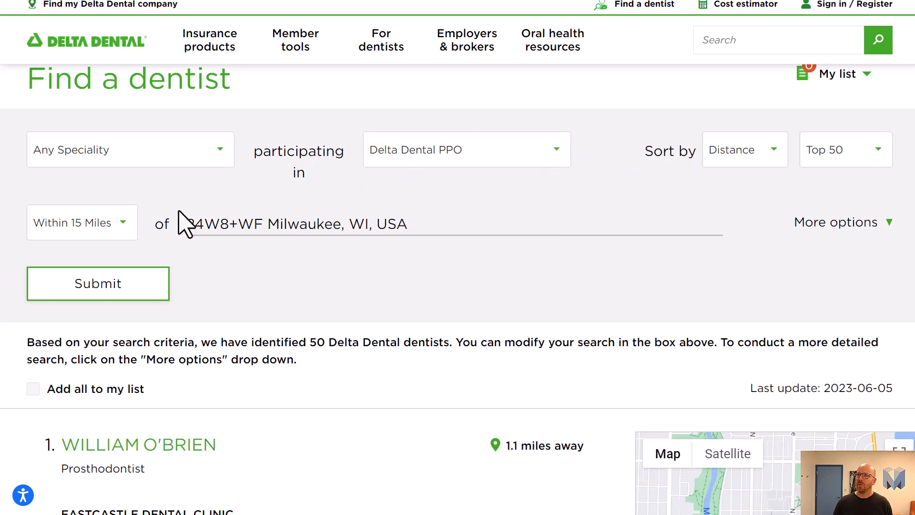
pyautogui.click(94, 228)
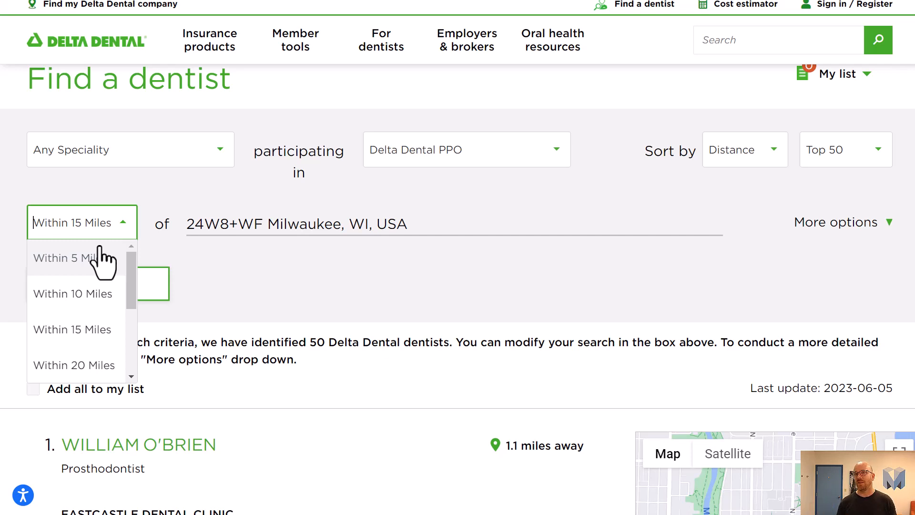
pyautogui.click(405, 262)
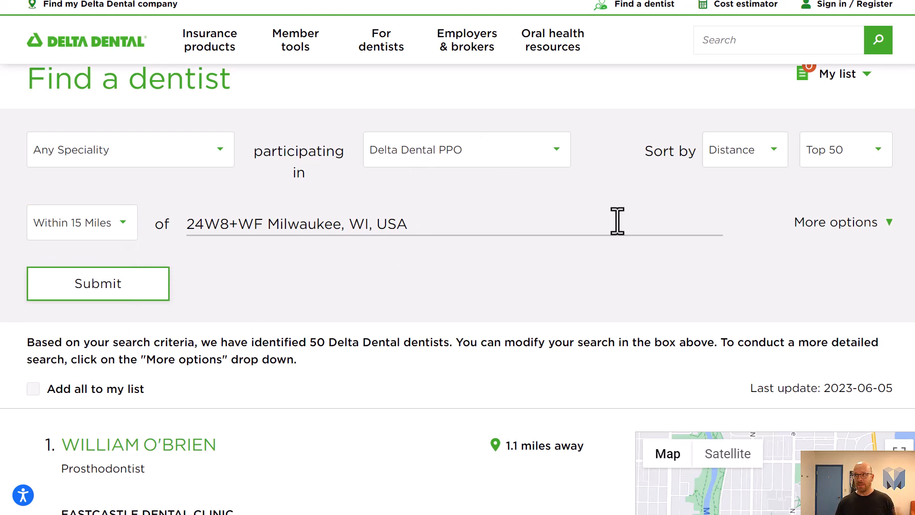
# Step: Examine the sort order and number-of-results options for the search
pyautogui.scroll(2, 625, 255)
pyautogui.scroll(-3, 627, 254)
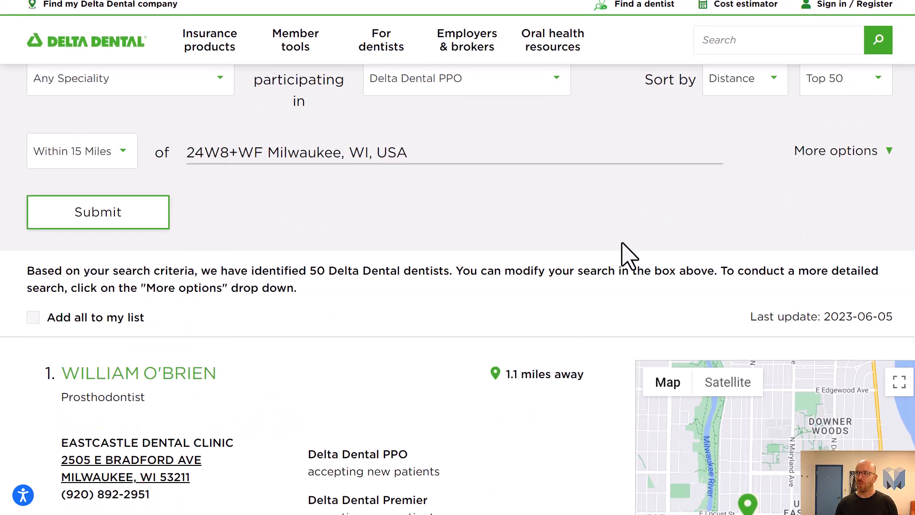
pyautogui.scroll(2, 646, 157)
pyautogui.click(730, 158)
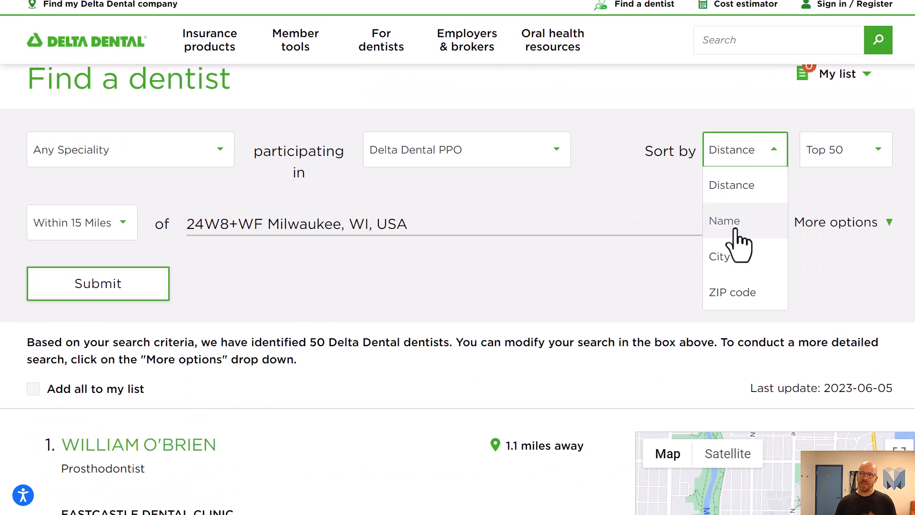
pyautogui.click(642, 274)
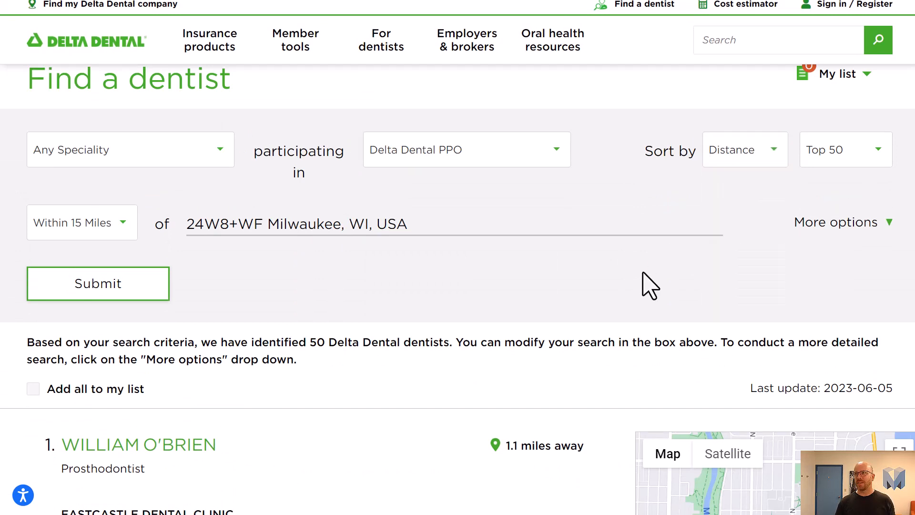
pyautogui.click(730, 162)
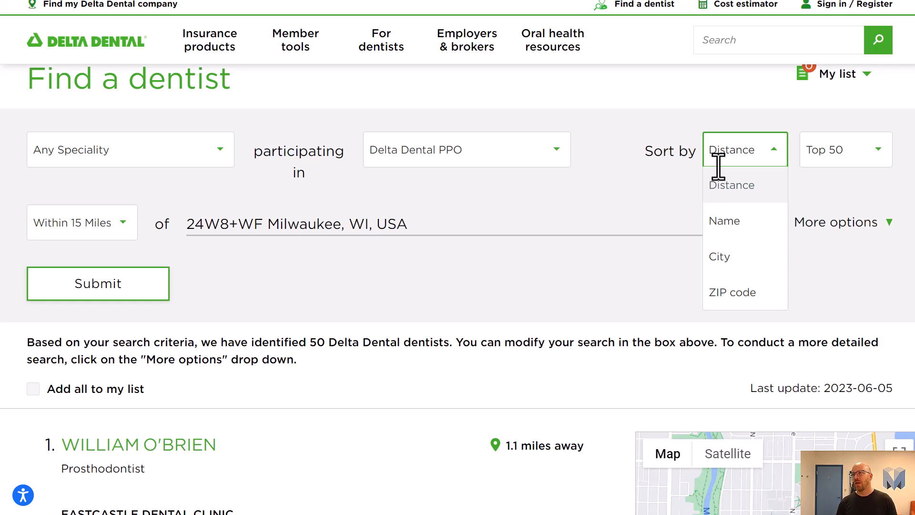
pyautogui.click(603, 210)
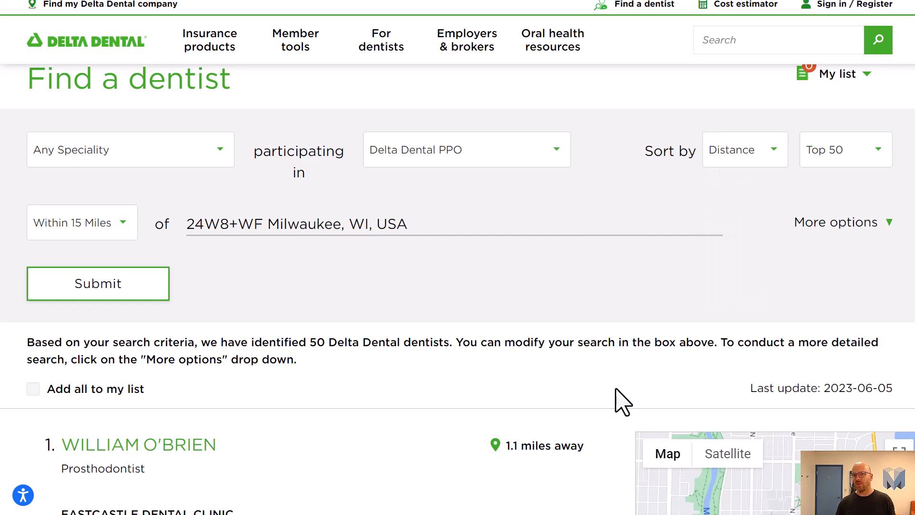
pyautogui.click(821, 157)
pyautogui.scroll(-1, 868, 214)
pyautogui.scroll(1, 856, 238)
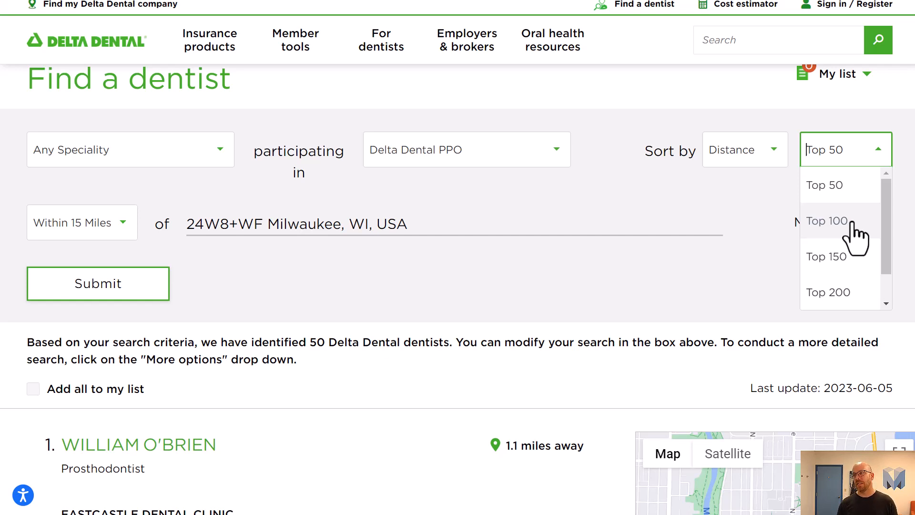
pyautogui.click(682, 281)
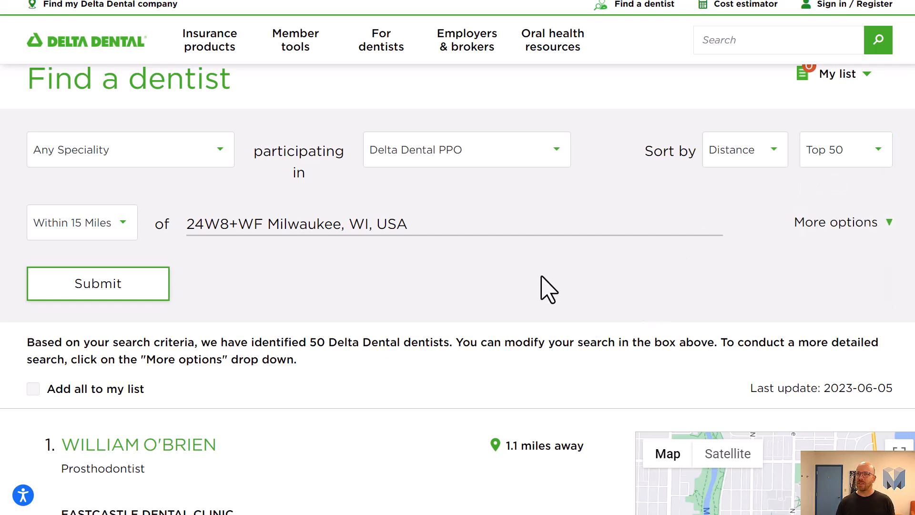
# Step: Expand the additional search options below the location field
pyautogui.click(884, 225)
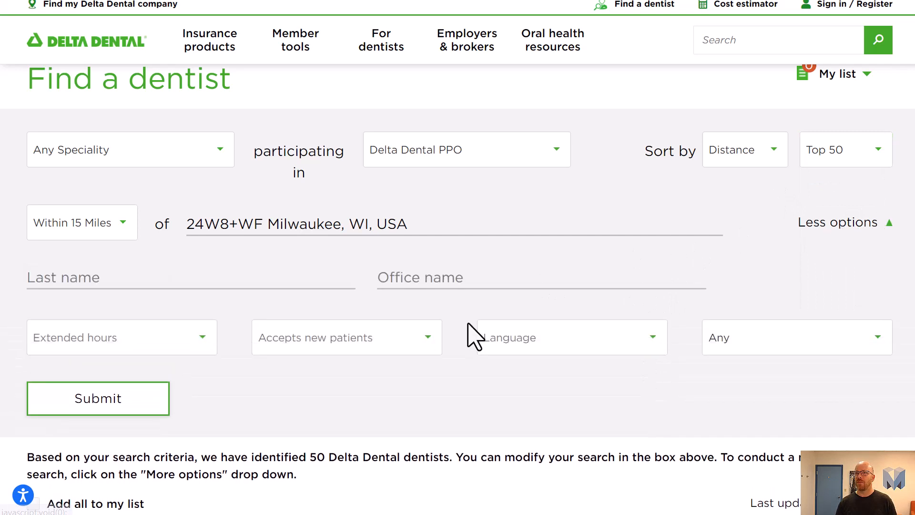
pyautogui.click(832, 227)
pyautogui.click(832, 227)
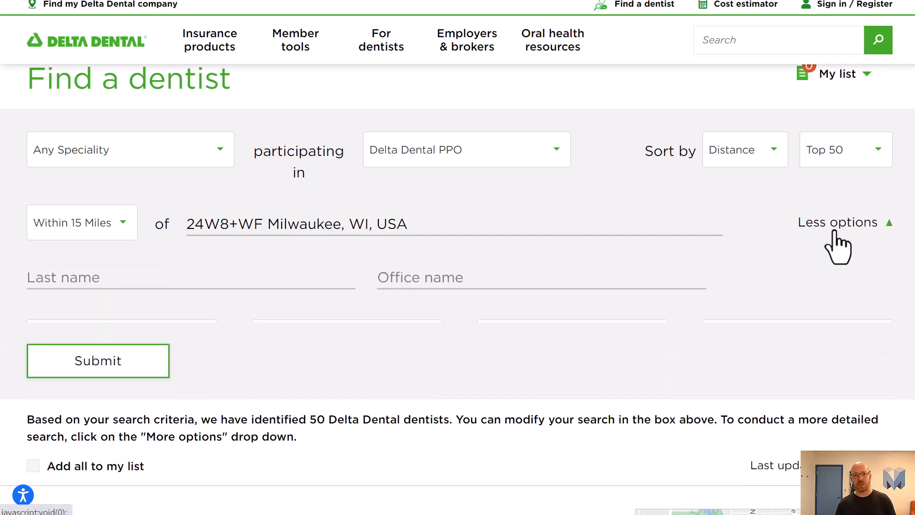
pyautogui.scroll(-2, 638, 219)
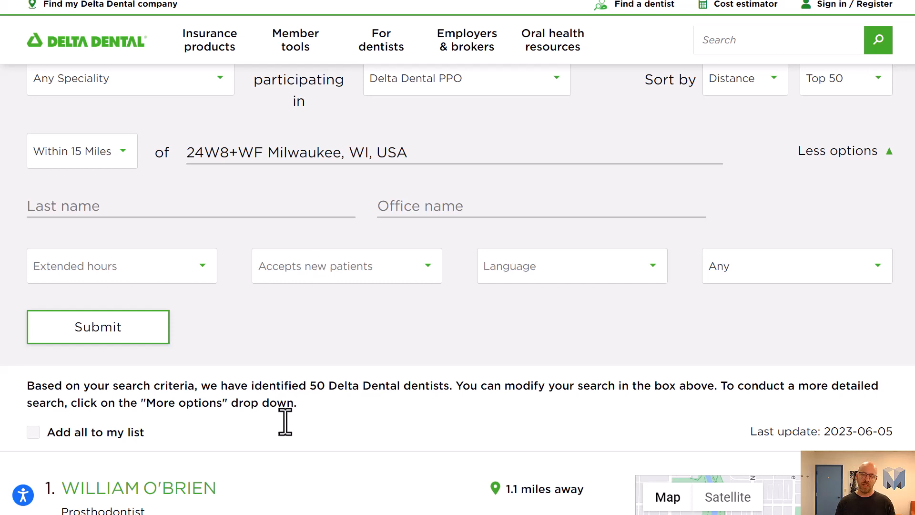
# Step: Examine the extended hours, accepts new patients, language and remaining filter options
pyautogui.click(91, 274)
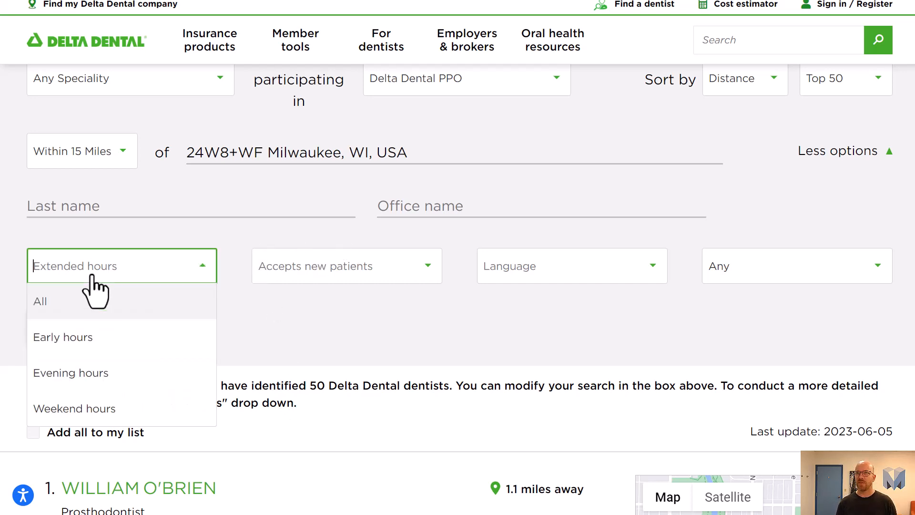
pyautogui.click(276, 279)
pyautogui.click(505, 279)
pyautogui.click(363, 275)
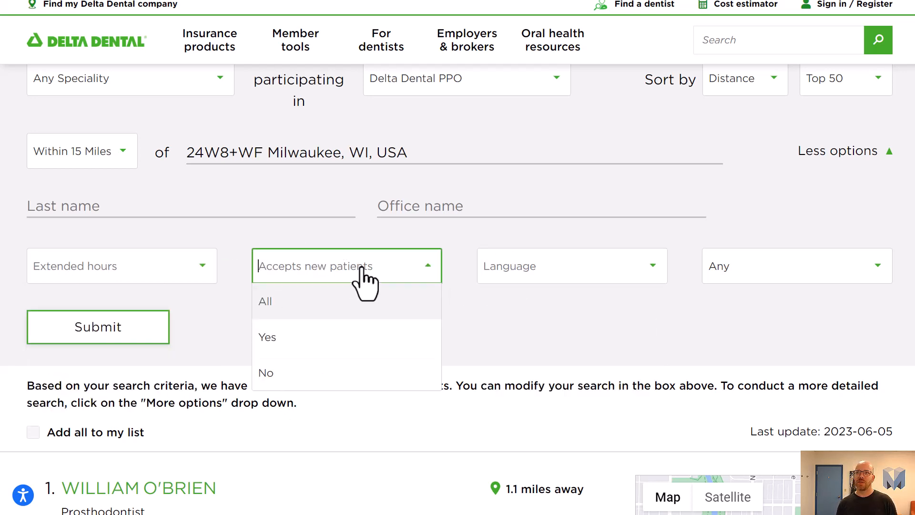
pyautogui.click(101, 263)
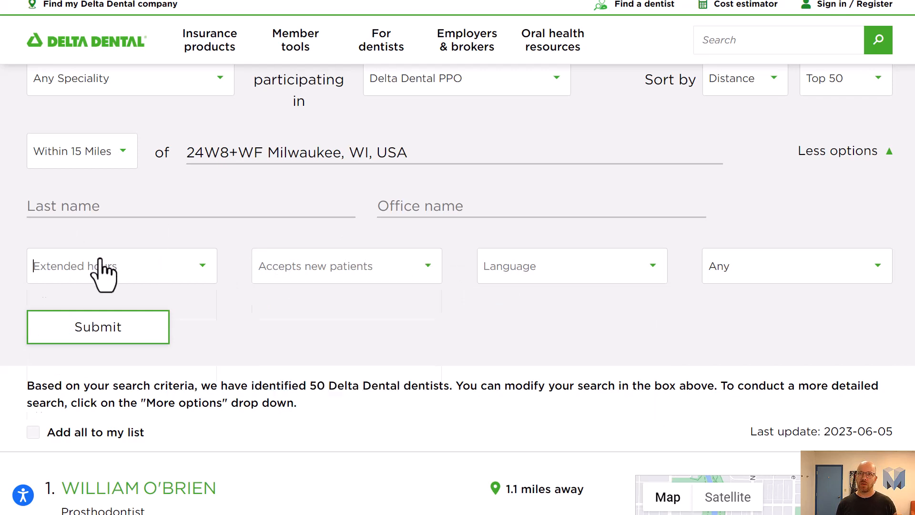
pyautogui.click(465, 289)
pyautogui.click(720, 282)
pyautogui.click(605, 312)
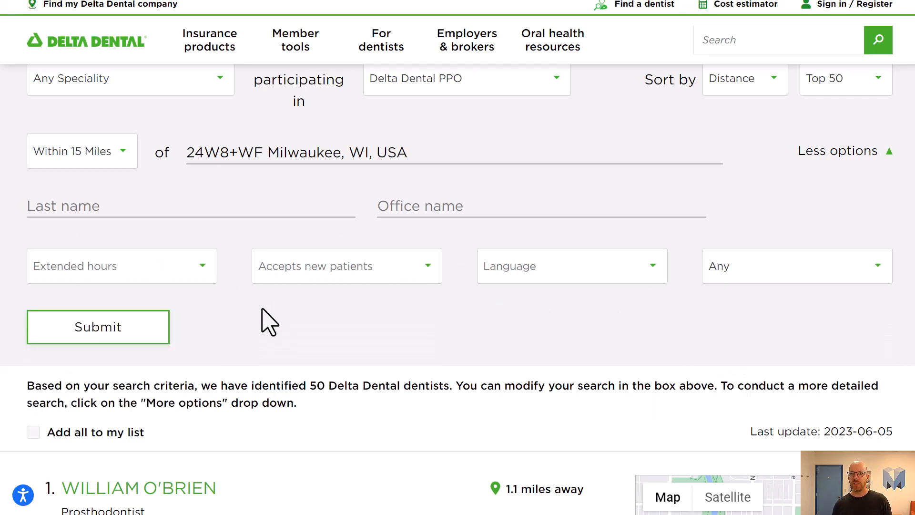
# Step: Scroll through the listed dentist results and their details
pyautogui.scroll(-3, 213, 346)
pyautogui.scroll(-2, 219, 353)
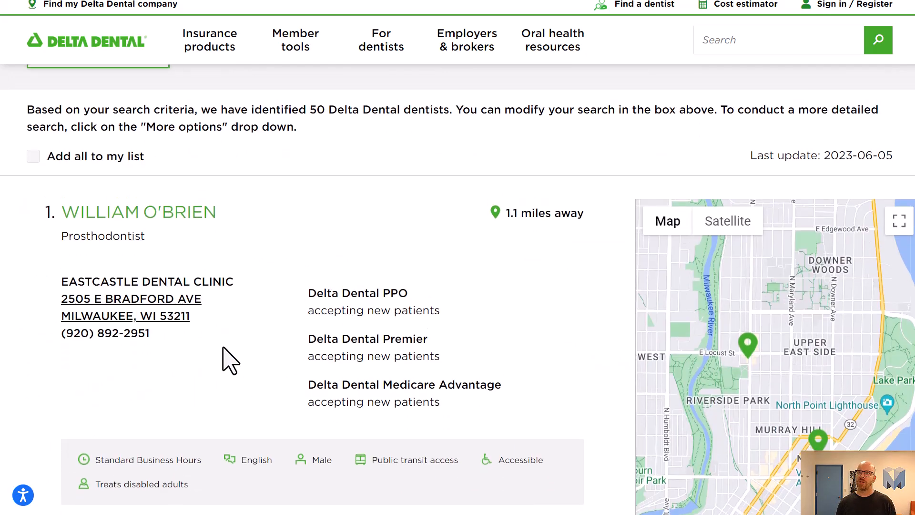
pyautogui.scroll(4, 226, 358)
pyautogui.scroll(-6, 232, 353)
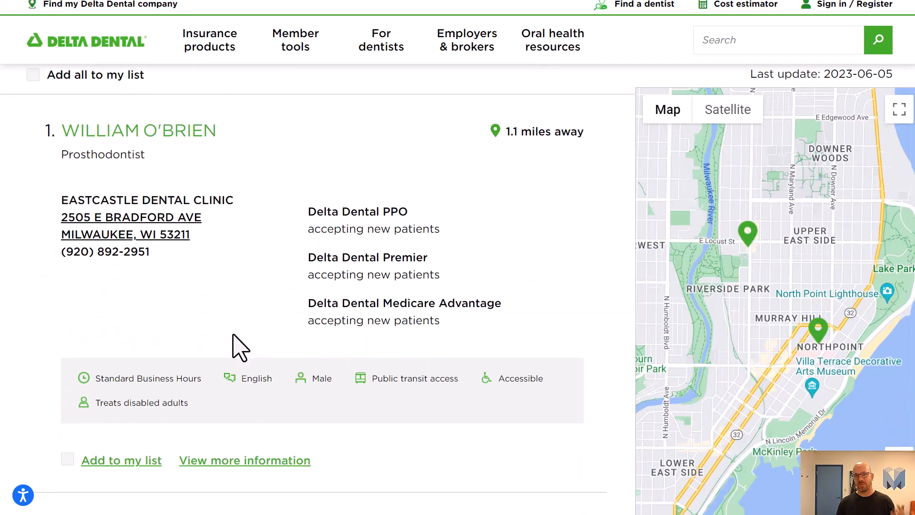
pyautogui.scroll(-2, 281, 341)
pyautogui.scroll(-8, 286, 340)
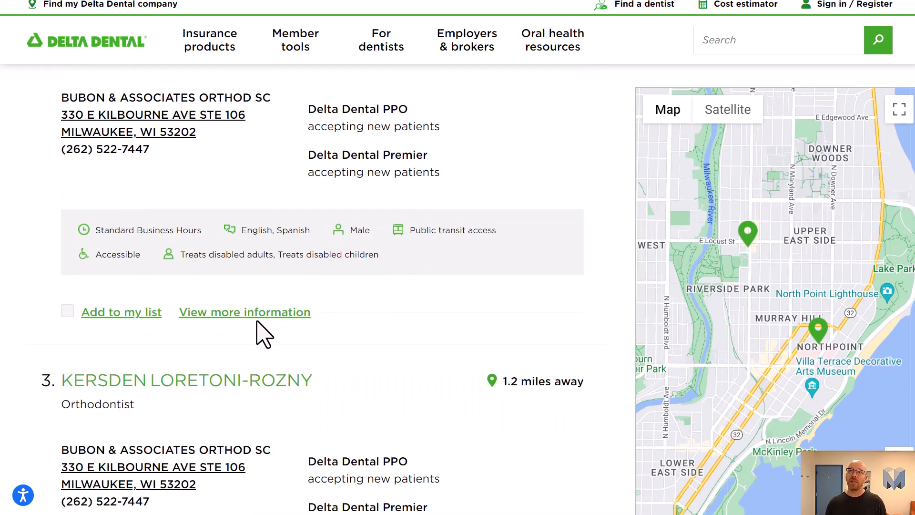
pyautogui.scroll(10, 262, 333)
pyautogui.scroll(-1, 233, 316)
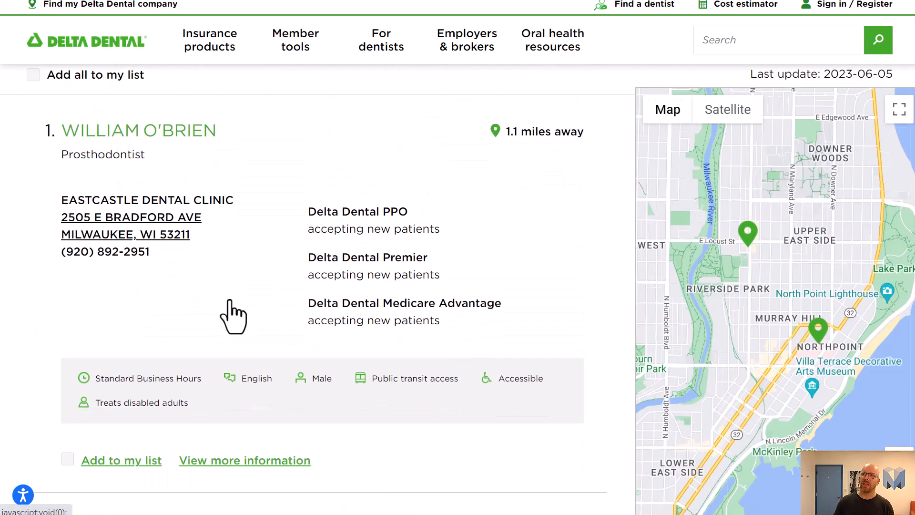
pyautogui.scroll(-1, 315, 305)
pyautogui.scroll(-2, 327, 309)
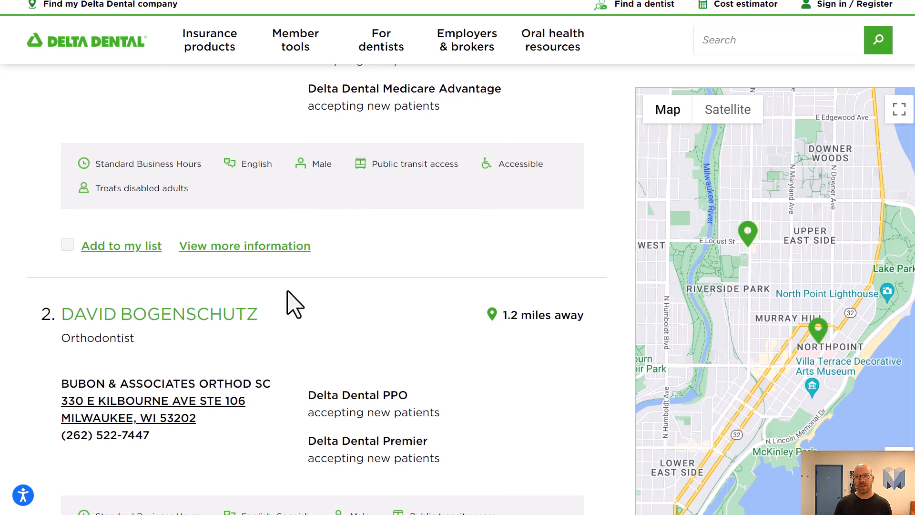
pyautogui.scroll(-1, 239, 347)
pyautogui.scroll(6, 238, 347)
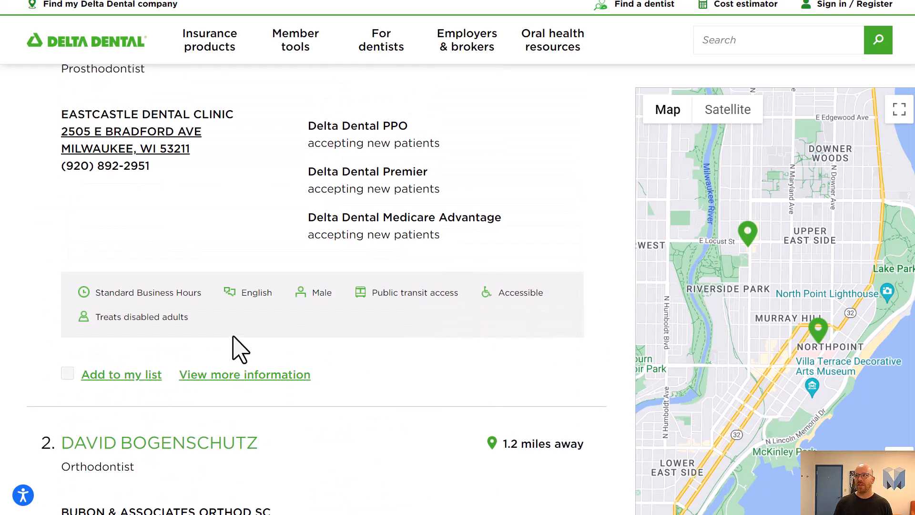
pyautogui.scroll(-6, 241, 351)
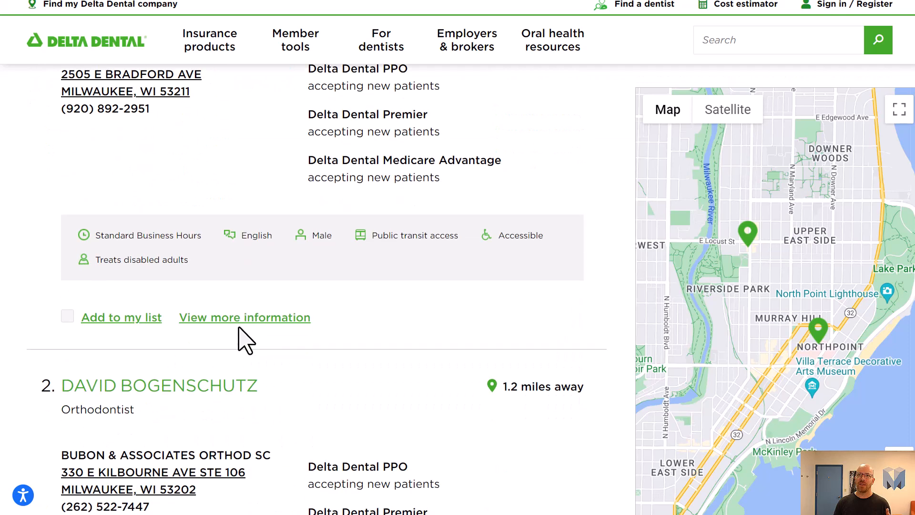
pyautogui.scroll(-4, 240, 343)
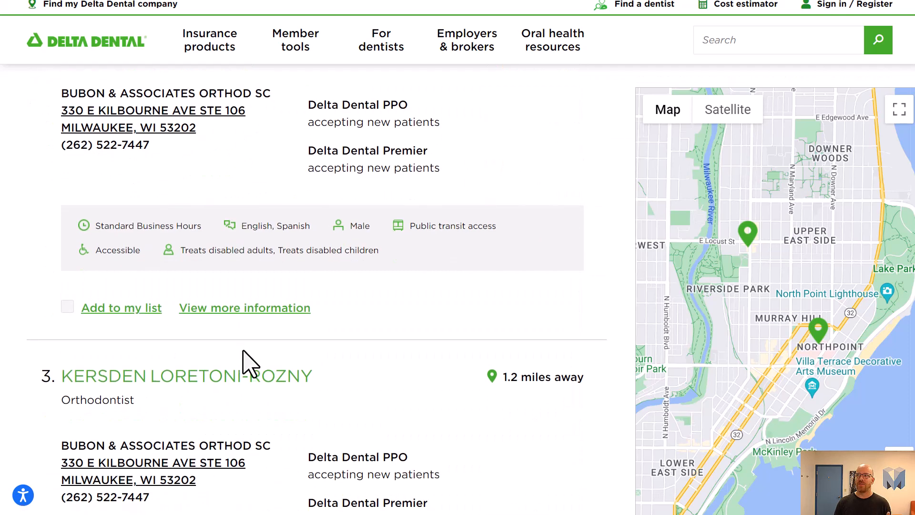
pyautogui.scroll(-4, 243, 351)
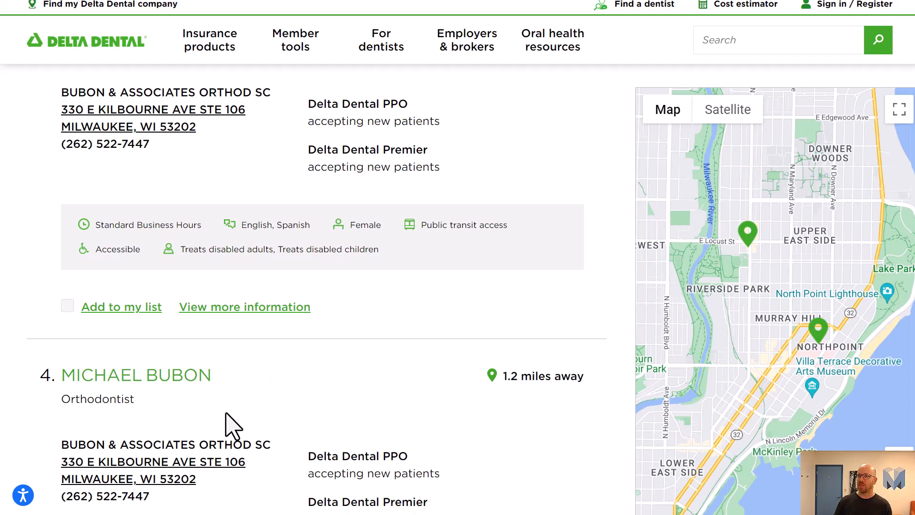
pyautogui.scroll(-8, 285, 459)
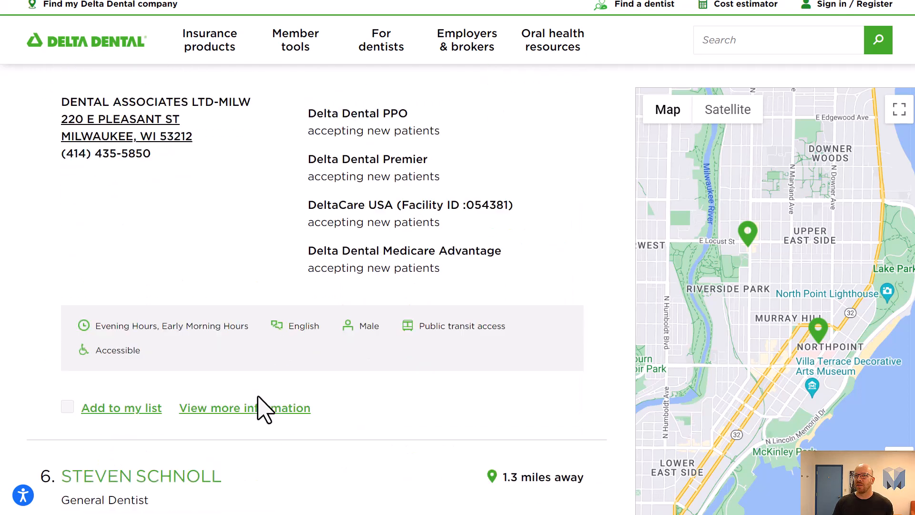
pyautogui.scroll(20, 243, 415)
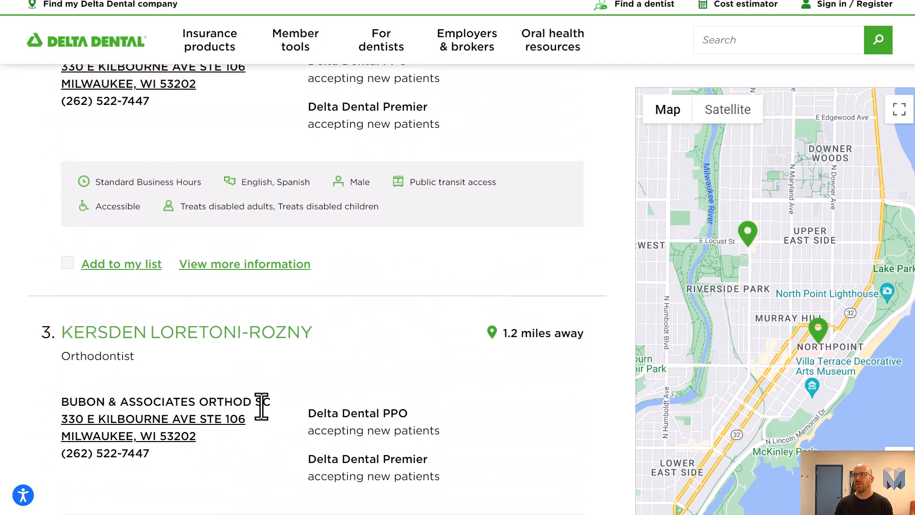
pyautogui.scroll(7, 261, 413)
pyautogui.scroll(-4, 256, 419)
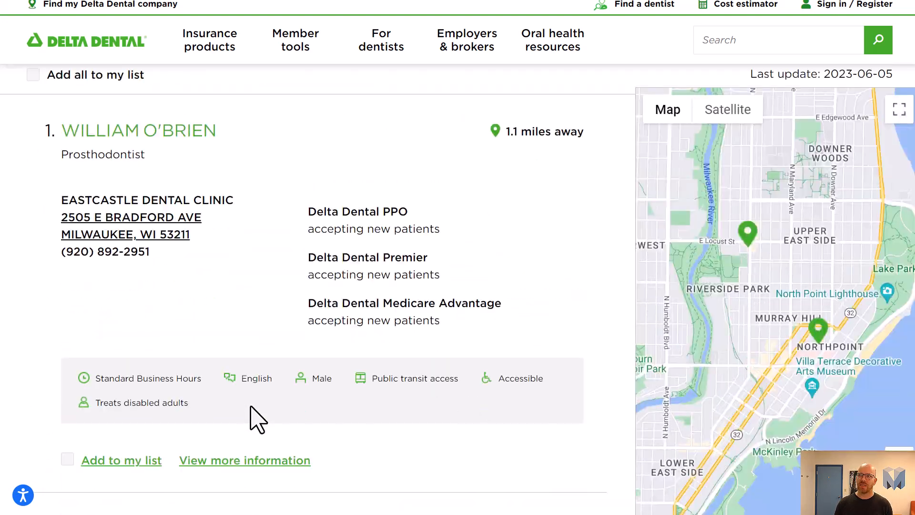
pyautogui.scroll(-2, 257, 420)
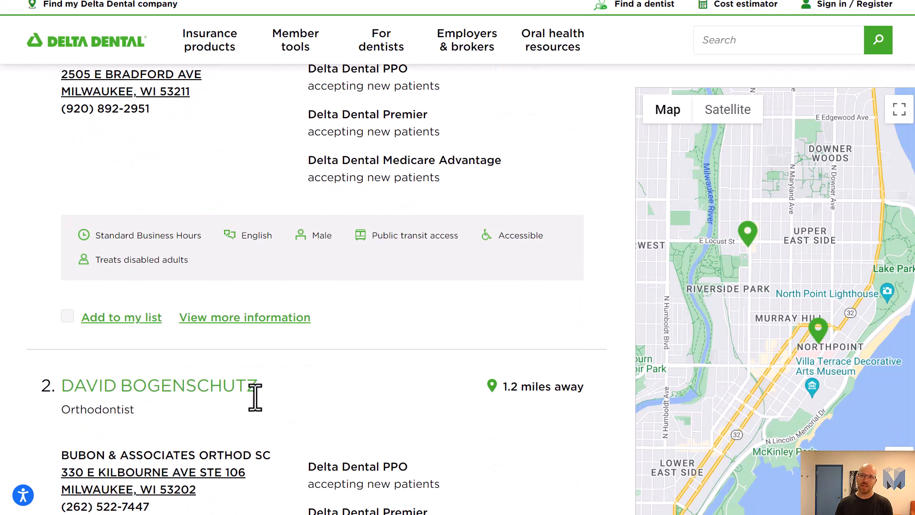
pyautogui.scroll(3, 227, 381)
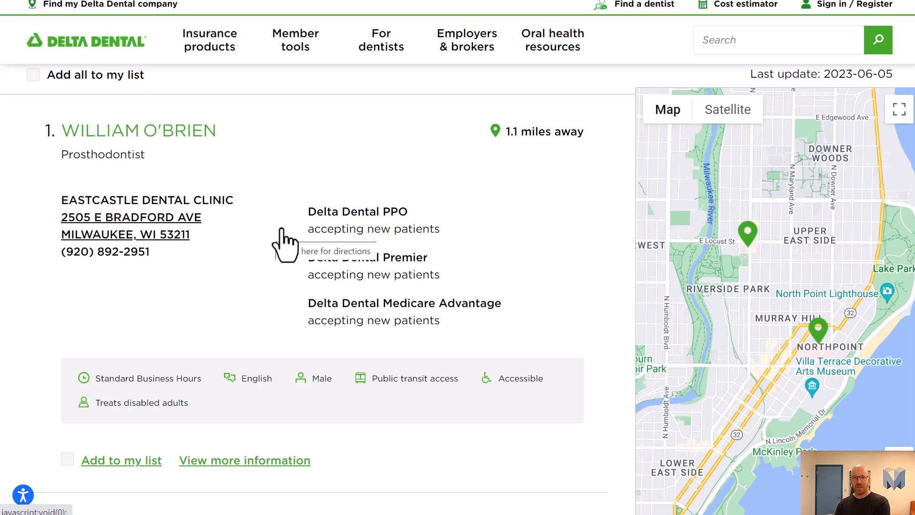
# Step: Inspect the dentist location pins on the results map
pyautogui.click(819, 332)
pyautogui.click(876, 278)
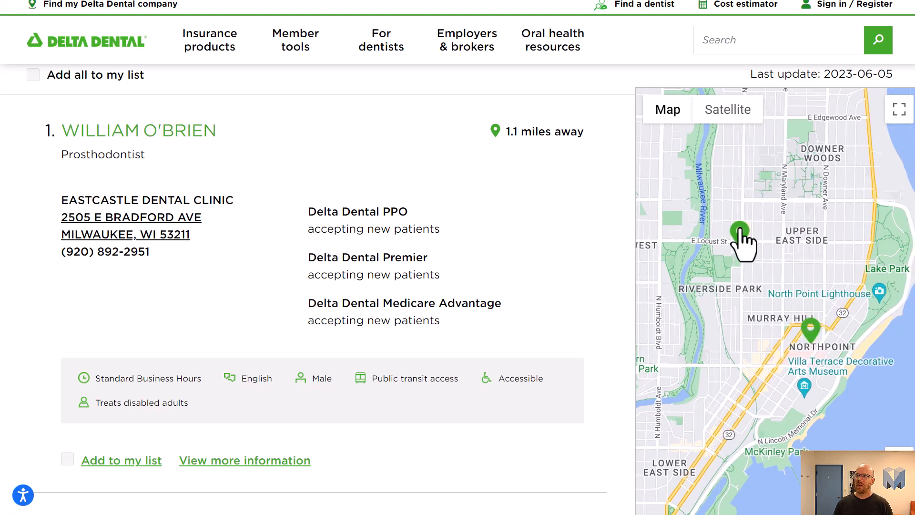
pyautogui.click(745, 234)
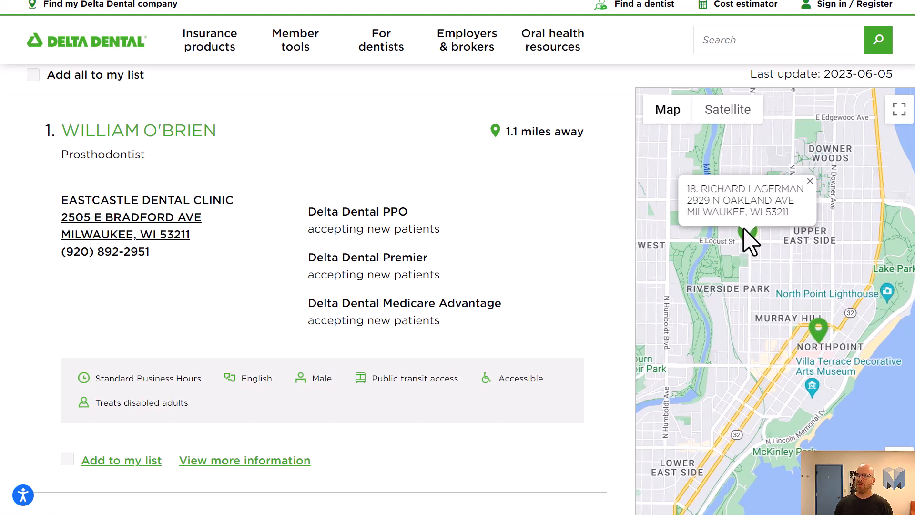
# Step: Browse further down the dentist results, reviewing each provider's specialty, address and accepted plans
pyautogui.click(810, 180)
pyautogui.scroll(-5, 496, 259)
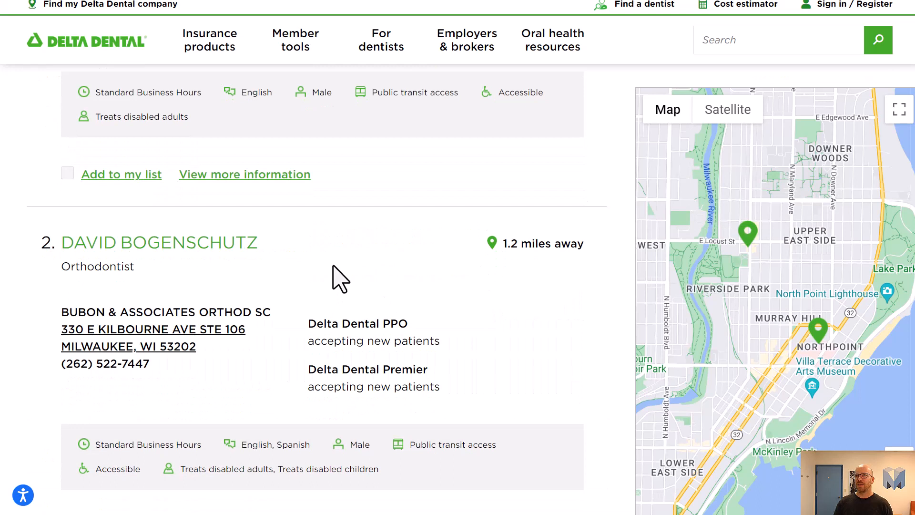
pyautogui.doubleClick(205, 247)
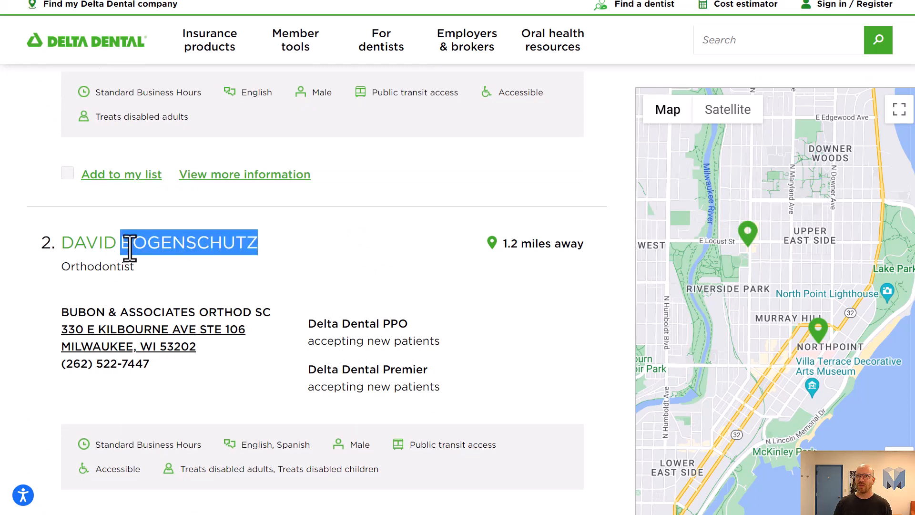
pyautogui.click(145, 247)
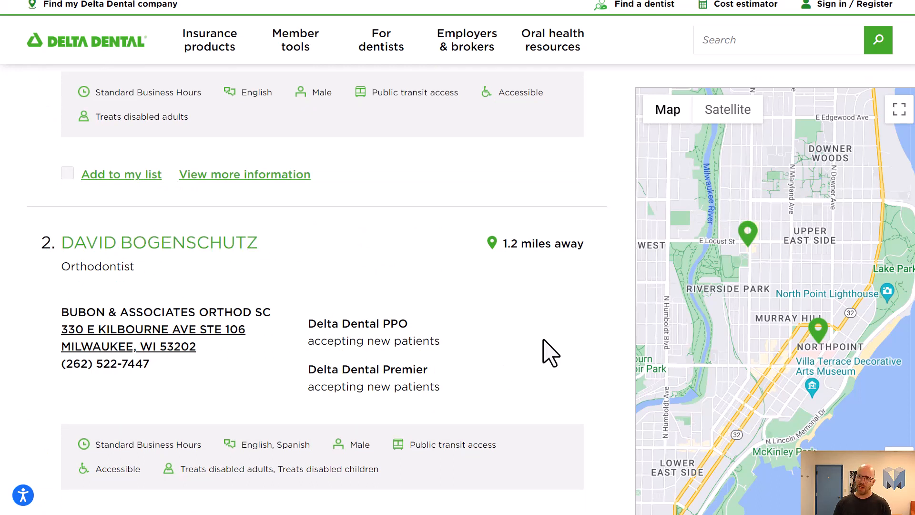
pyautogui.scroll(-9, 265, 219)
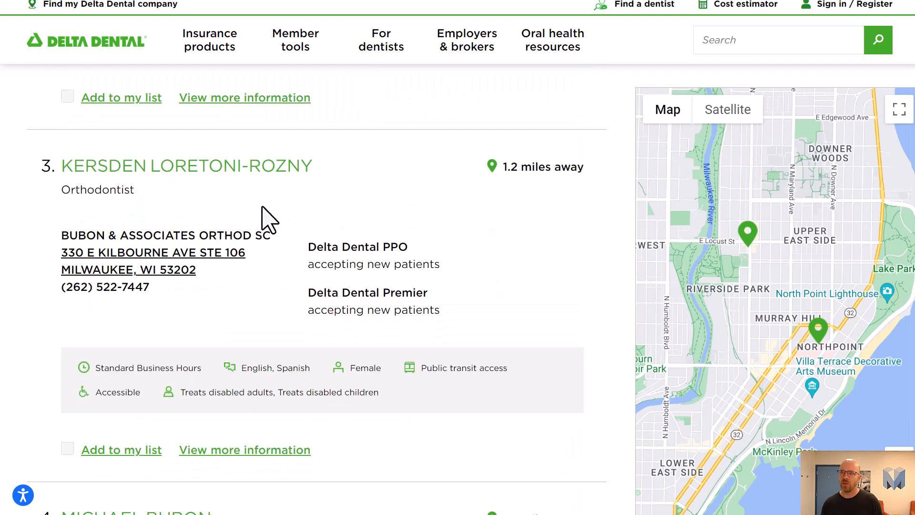
pyautogui.scroll(-5, 265, 219)
pyautogui.scroll(-10, 285, 240)
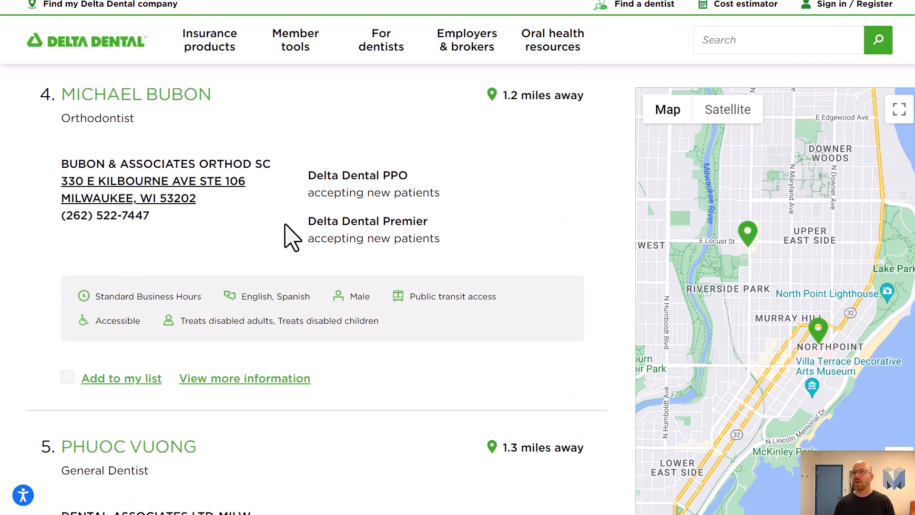
pyautogui.scroll(-1, 295, 315)
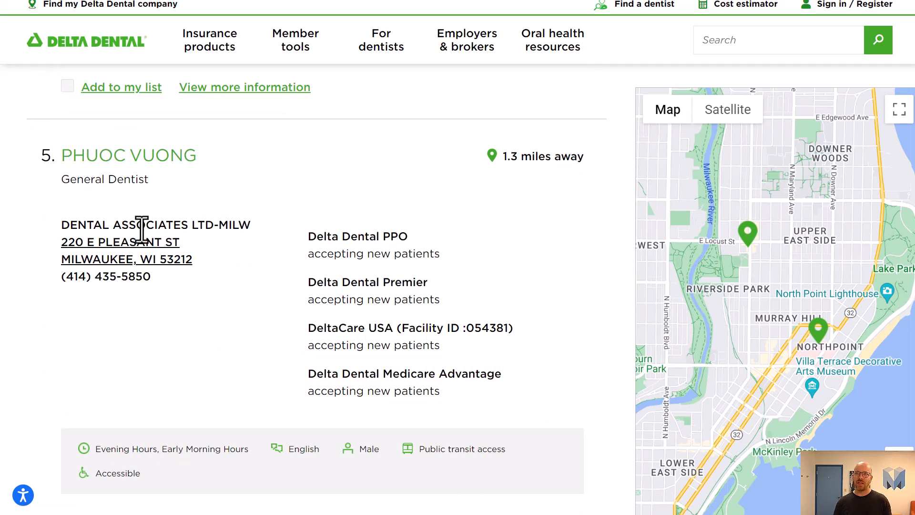
# Step: Examine the fifth dentist's plan and amenity details and expand its additional information
pyautogui.moveTo(290, 237); pyautogui.dragTo(455, 392)
pyautogui.click(455, 392)
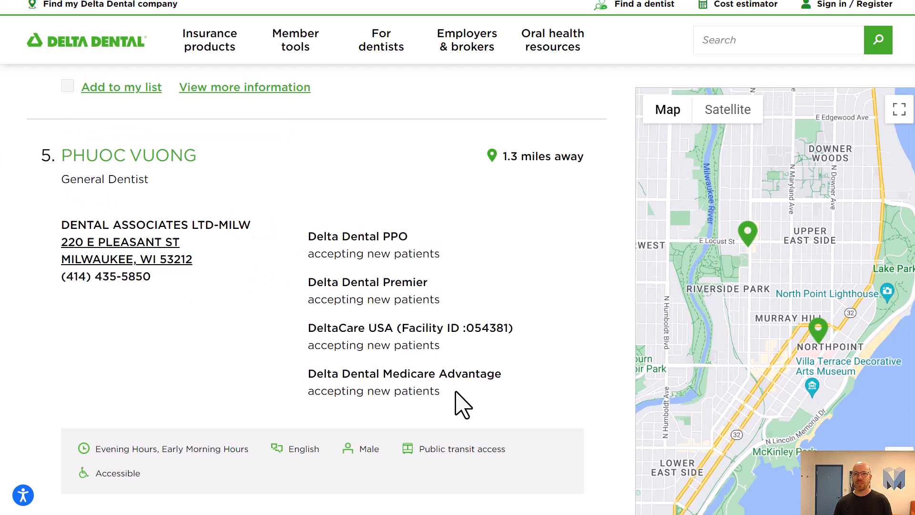
pyautogui.scroll(-5, 368, 385)
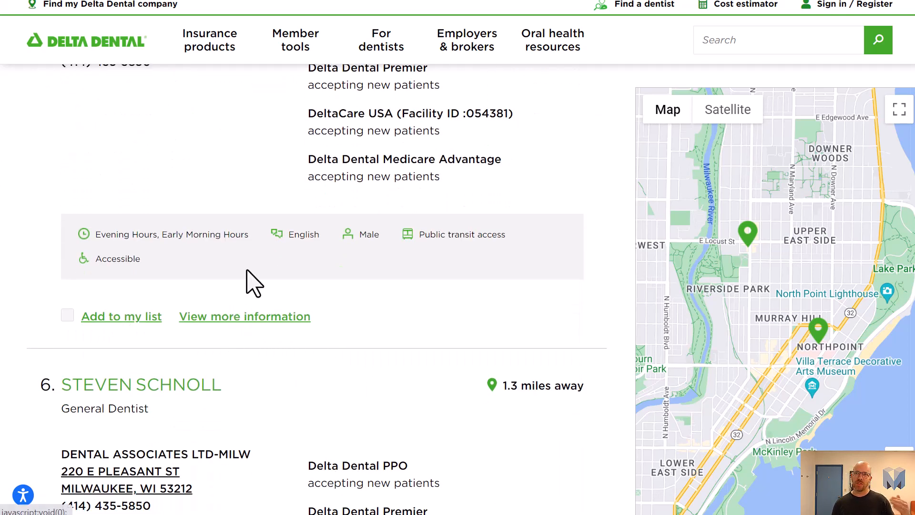
pyautogui.moveTo(95, 235); pyautogui.dragTo(151, 263)
pyautogui.click(157, 273)
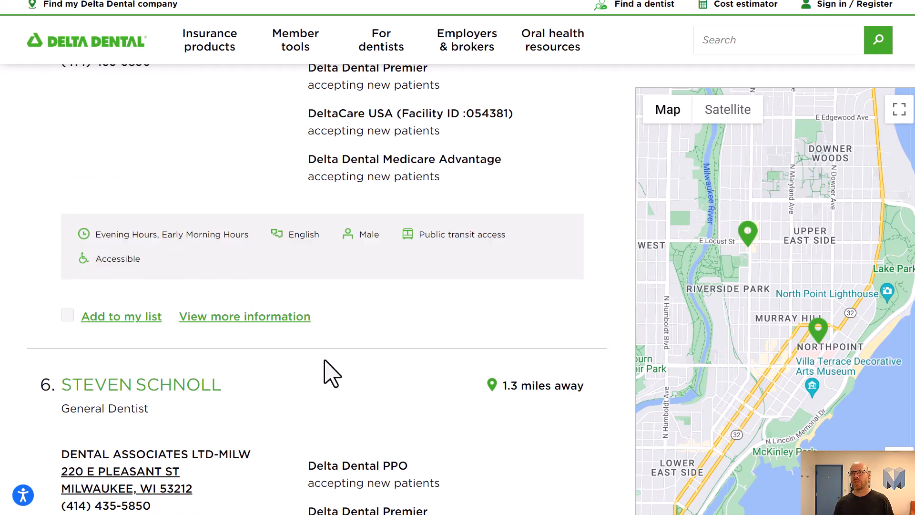
pyautogui.click(291, 324)
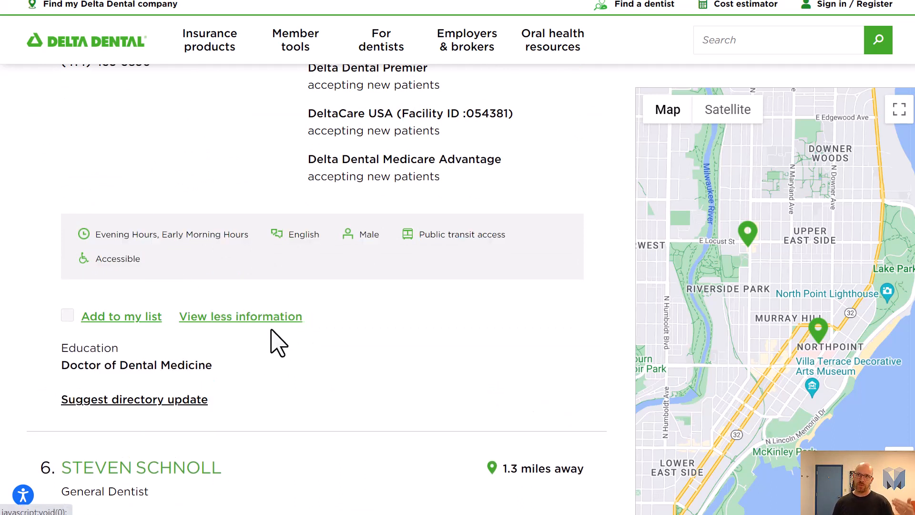
pyautogui.scroll(-9, 283, 344)
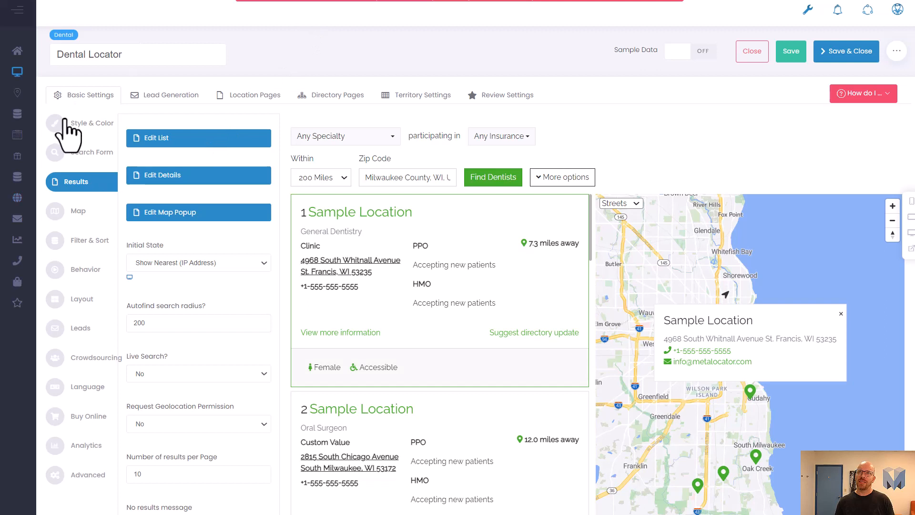
# Step: Switch to the Dental Locator editor and review its Style & Color settings, including font and border radius
pyautogui.click(90, 124)
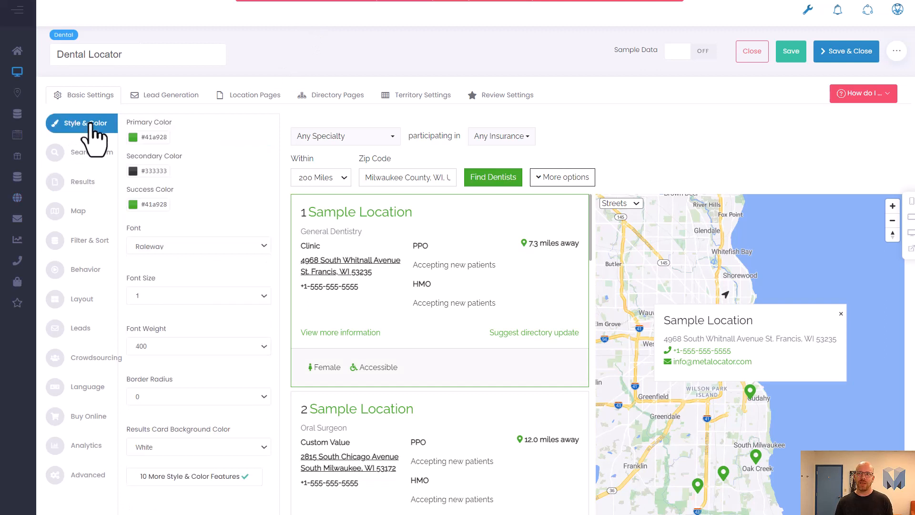
pyautogui.moveTo(12, 103)
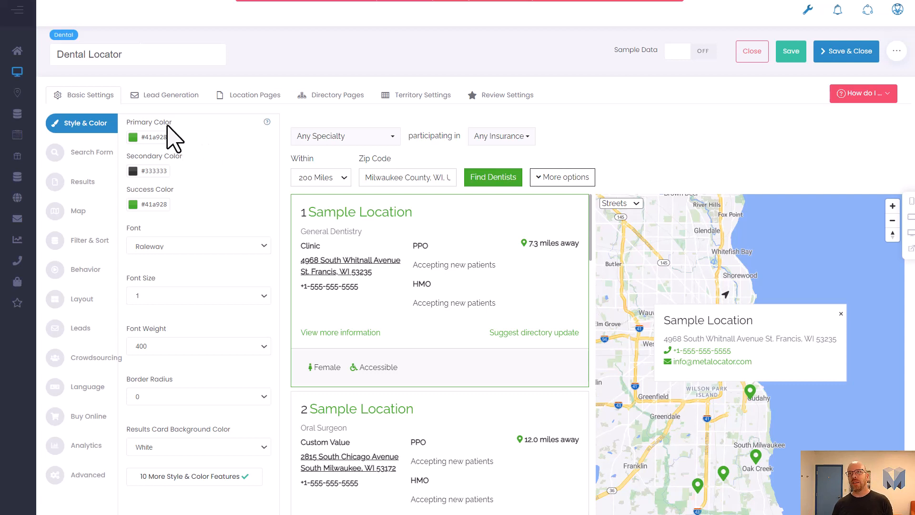
pyautogui.click(206, 262)
pyautogui.click(199, 248)
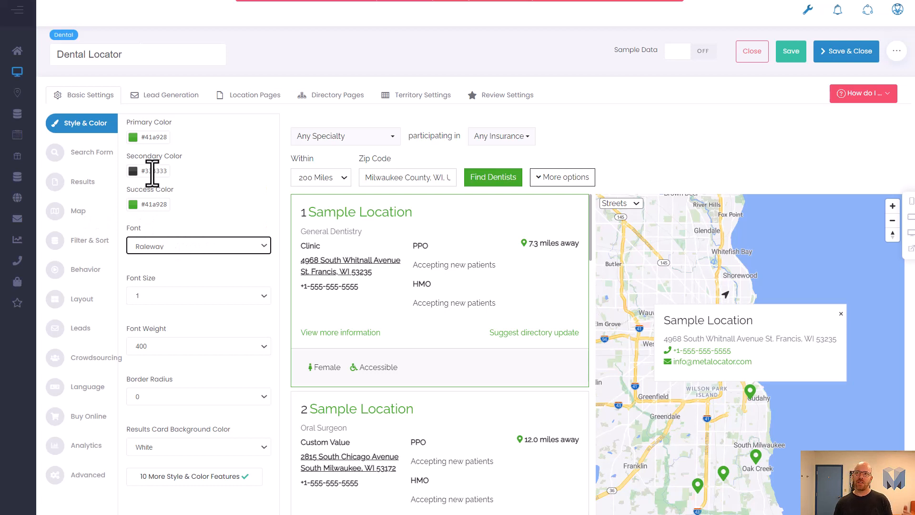
pyautogui.click(199, 167)
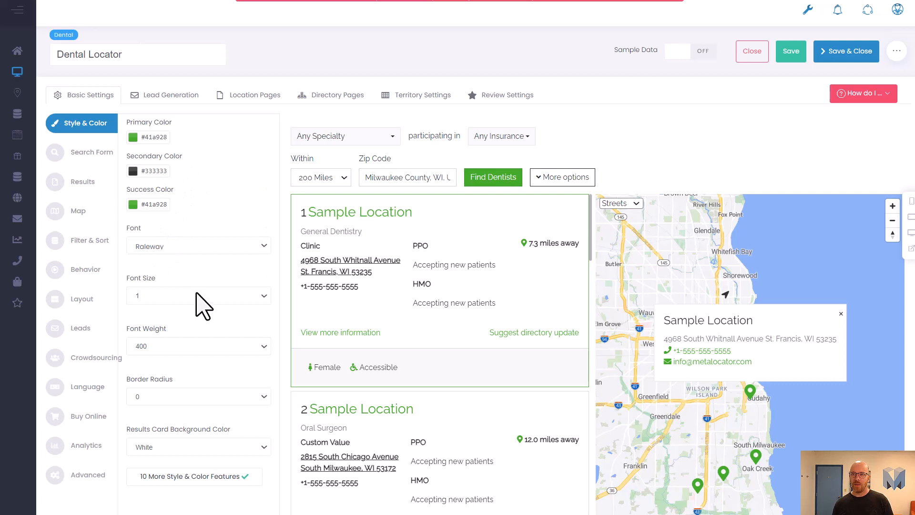
pyautogui.scroll(-2, 188, 341)
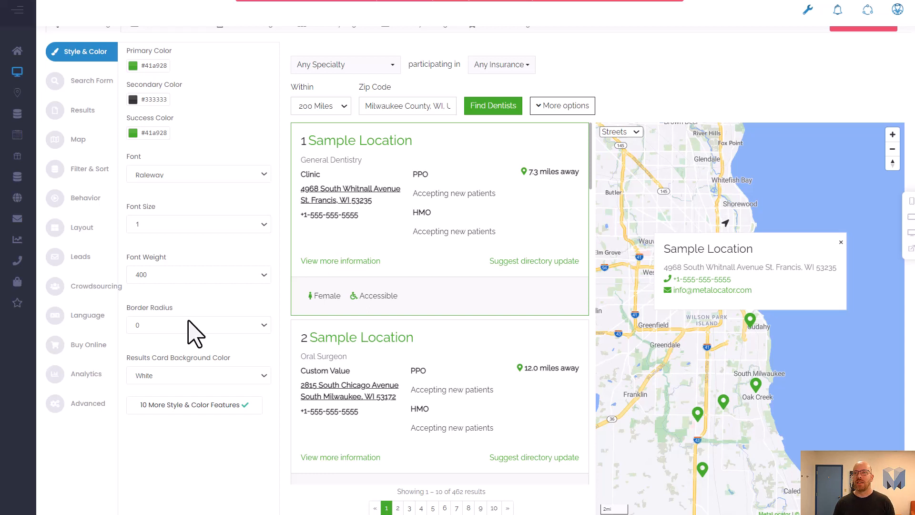
pyautogui.click(190, 321)
pyautogui.click(190, 321)
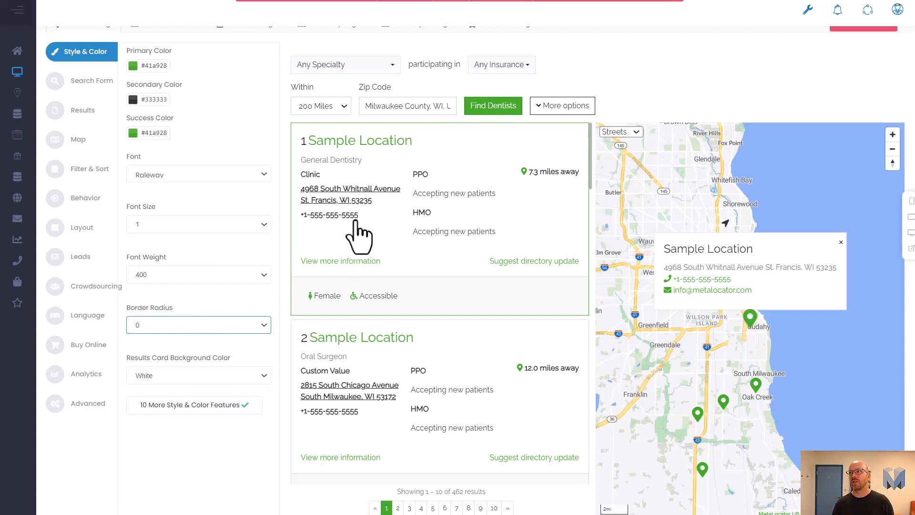
# Step: Open the Add Field dialog for the local search form, then cancel it
pyautogui.scroll(1, 276, 291)
pyautogui.scroll(1, 277, 290)
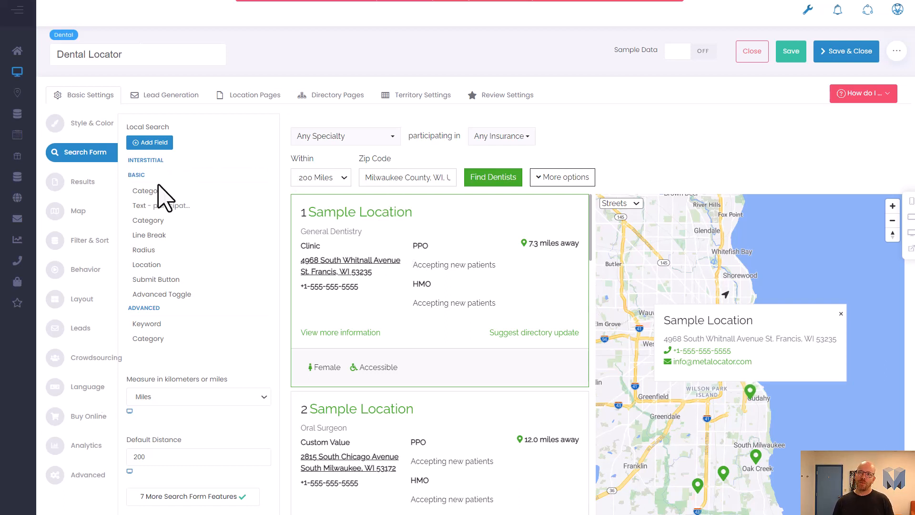
pyautogui.moveTo(163, 190)
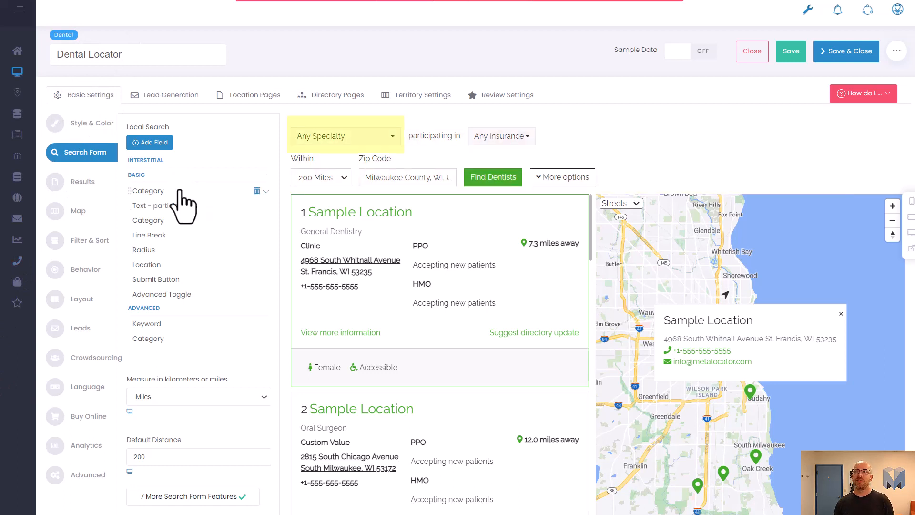
pyautogui.click(153, 142)
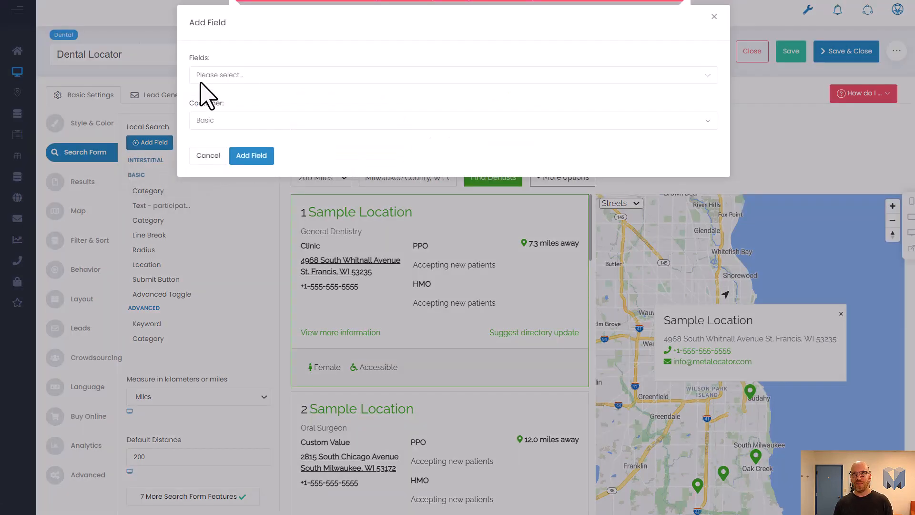
pyautogui.click(208, 156)
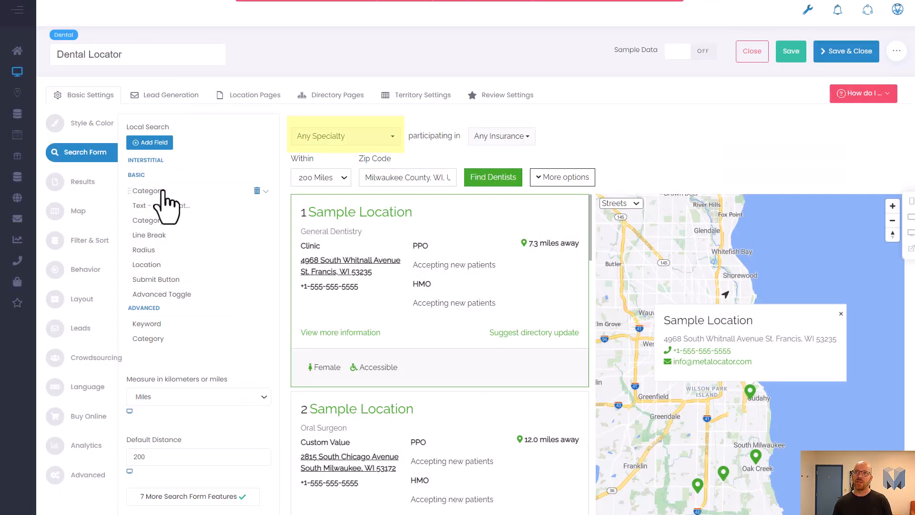
# Step: Inspect the first Category field's settings and its Specialty group, and preview the specialty and insurance dropdowns
pyautogui.click(163, 191)
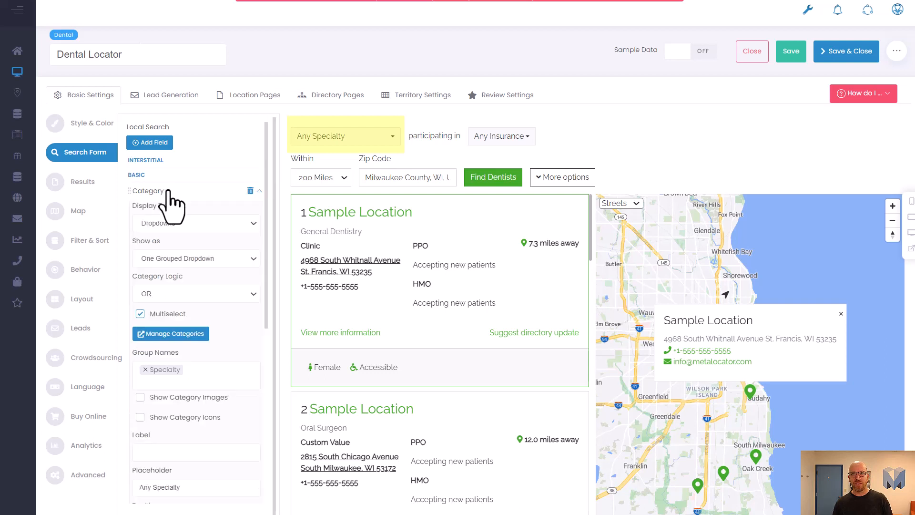
pyautogui.click(218, 375)
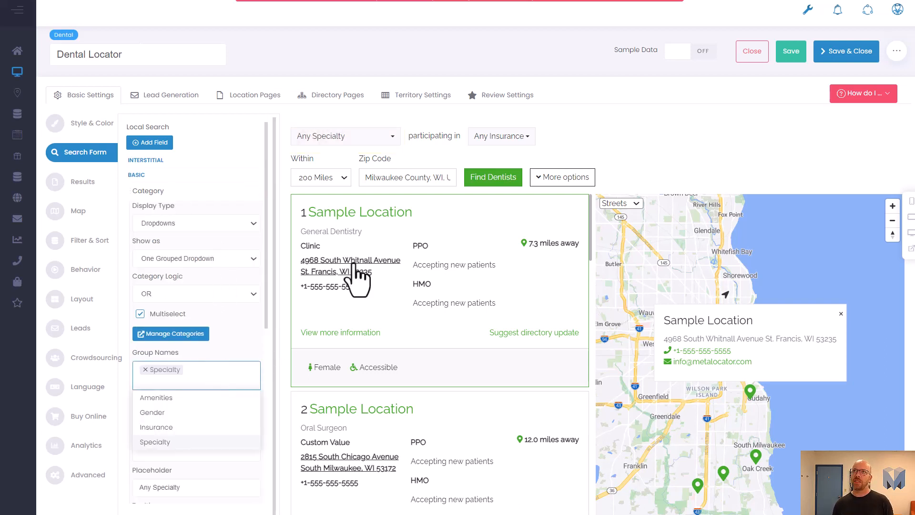
pyautogui.click(329, 135)
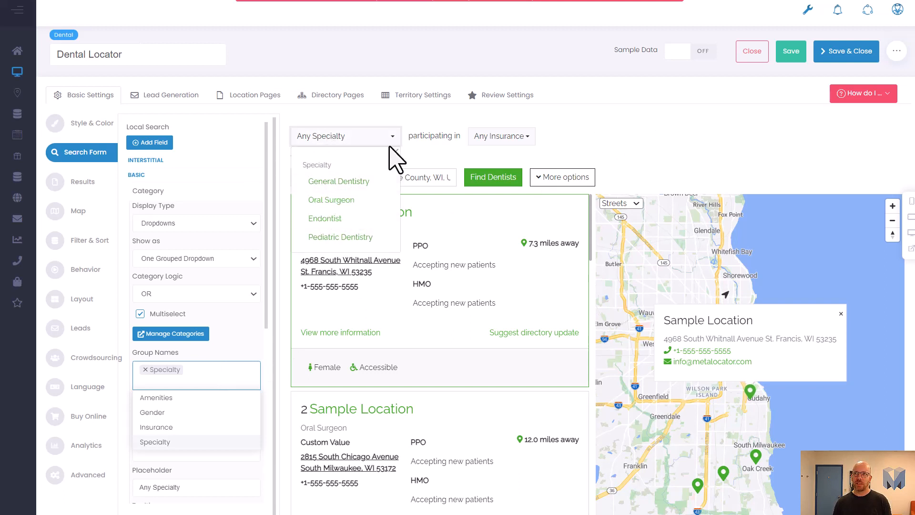
pyautogui.click(513, 136)
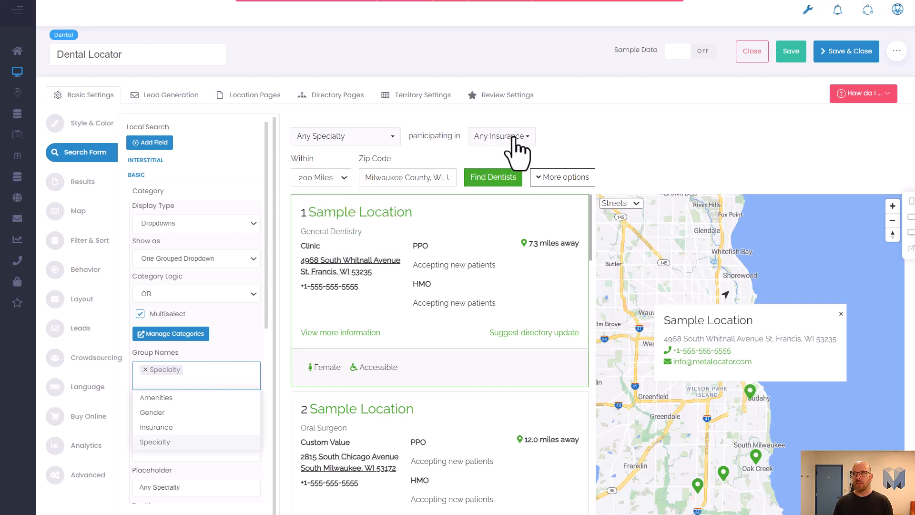
pyautogui.click(517, 136)
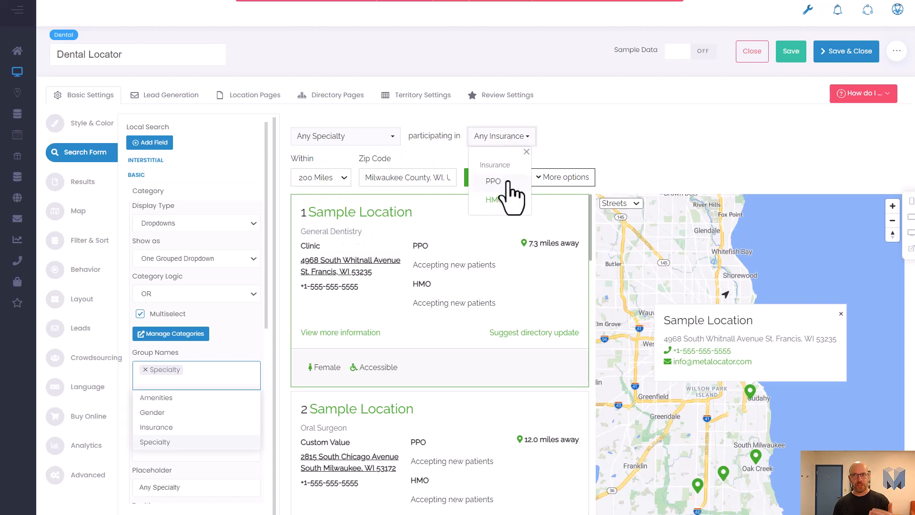
pyautogui.click(592, 143)
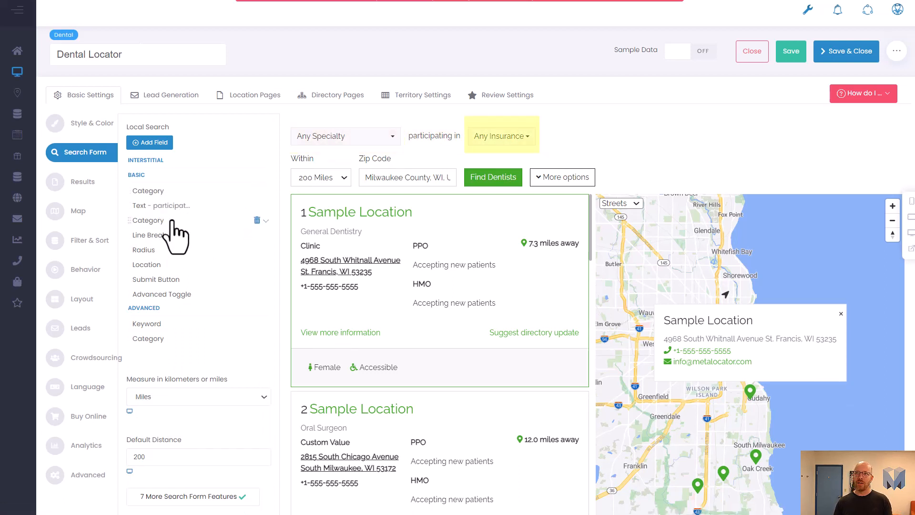
# Step: Compare the second Category field's Insurance group with the first, and re-check both dropdown previews
pyautogui.click(171, 221)
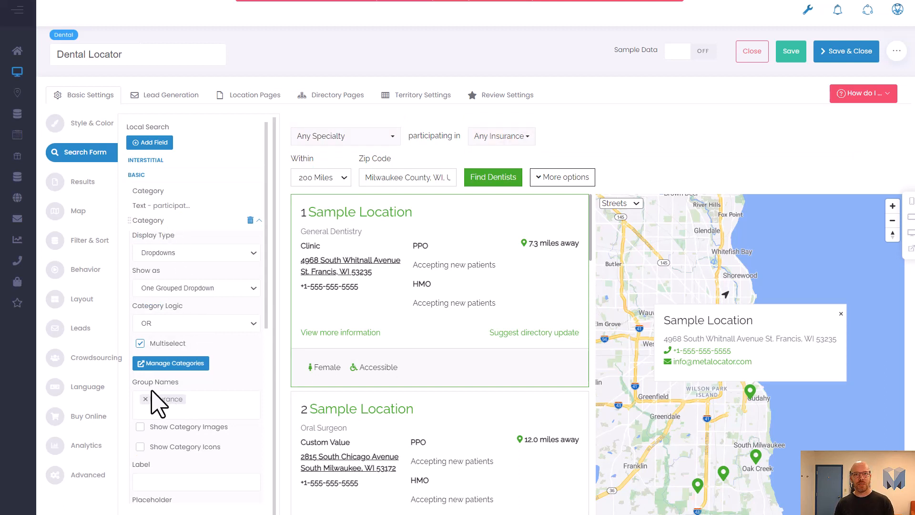
pyautogui.click(163, 191)
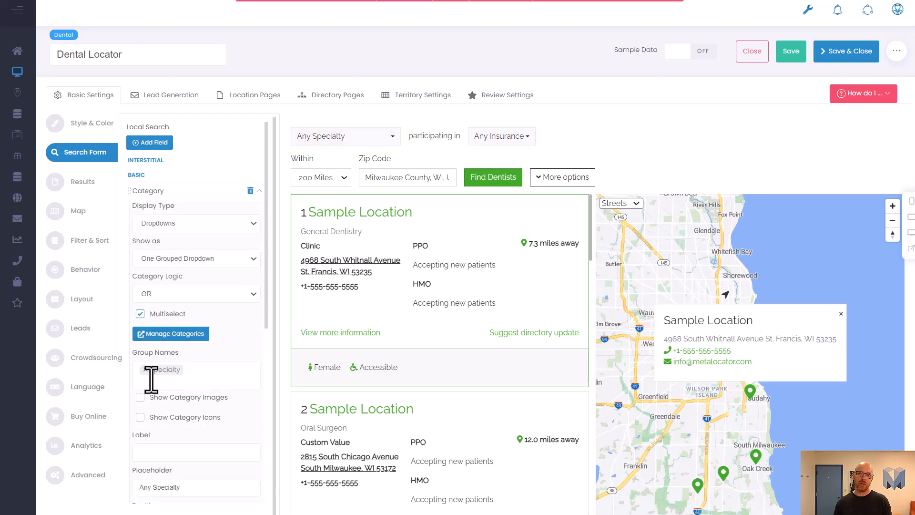
pyautogui.click(259, 192)
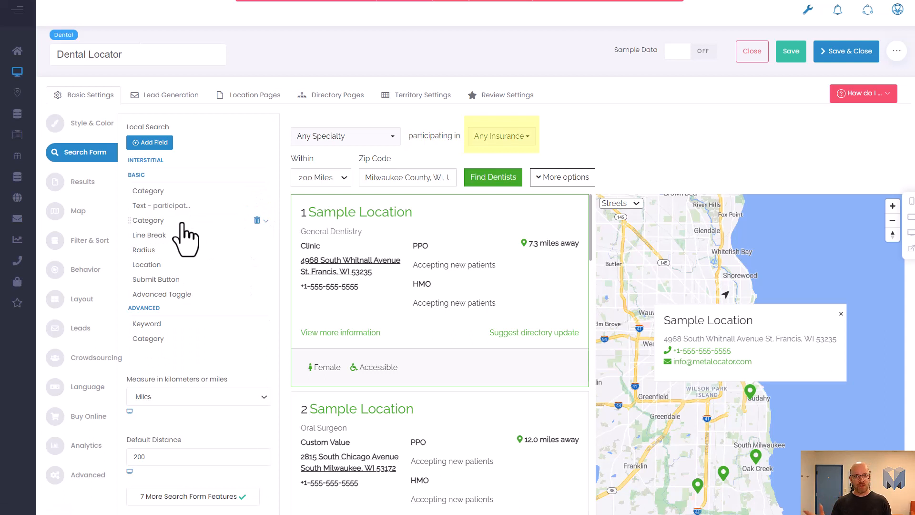
pyautogui.click(322, 133)
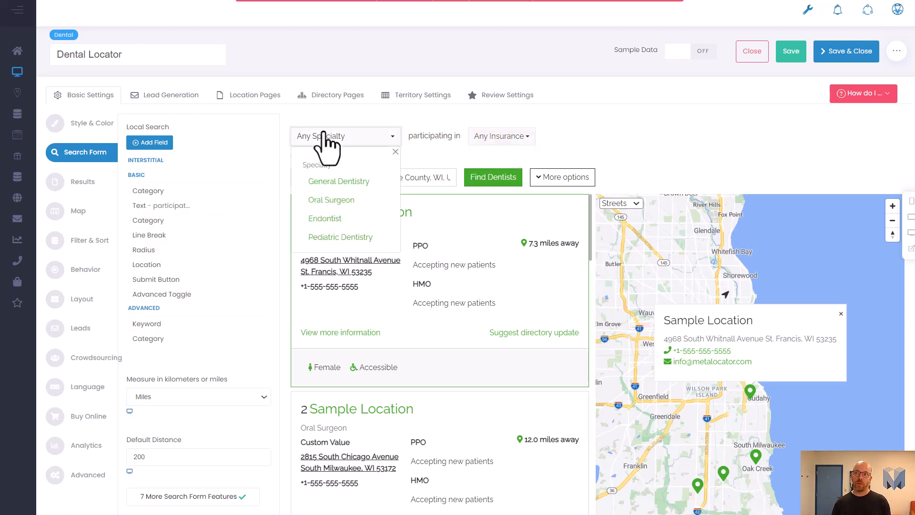
pyautogui.click(498, 127)
pyautogui.click(507, 137)
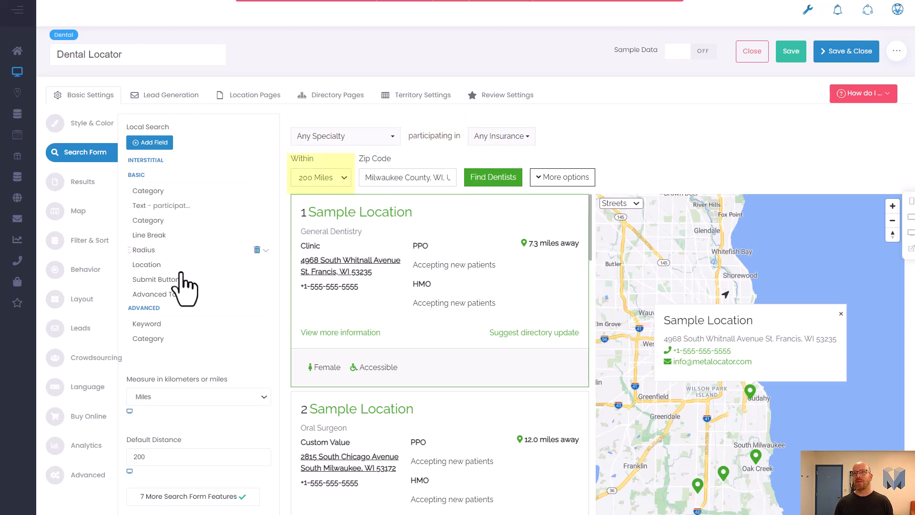
# Step: Choose the Text field type in the local search form's Add Field dialog, then cancel it
pyautogui.moveTo(198, 208)
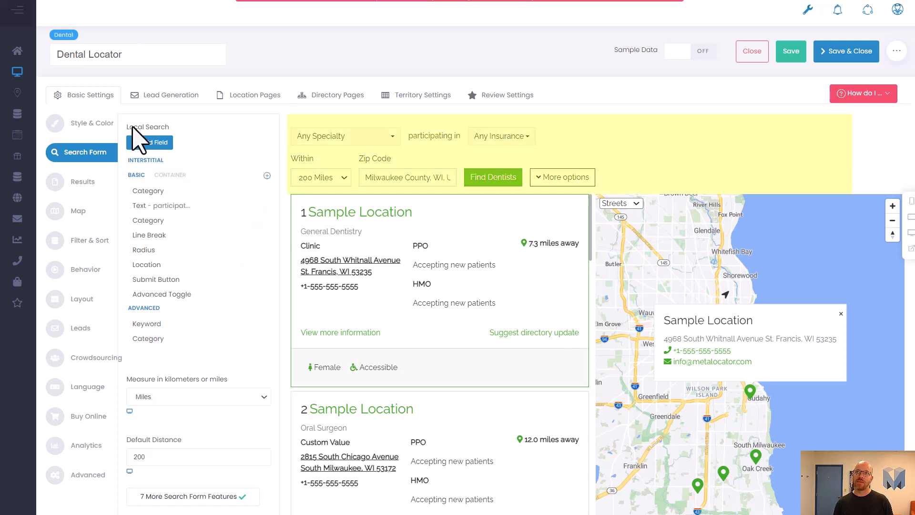
pyautogui.click(146, 142)
pyautogui.click(265, 76)
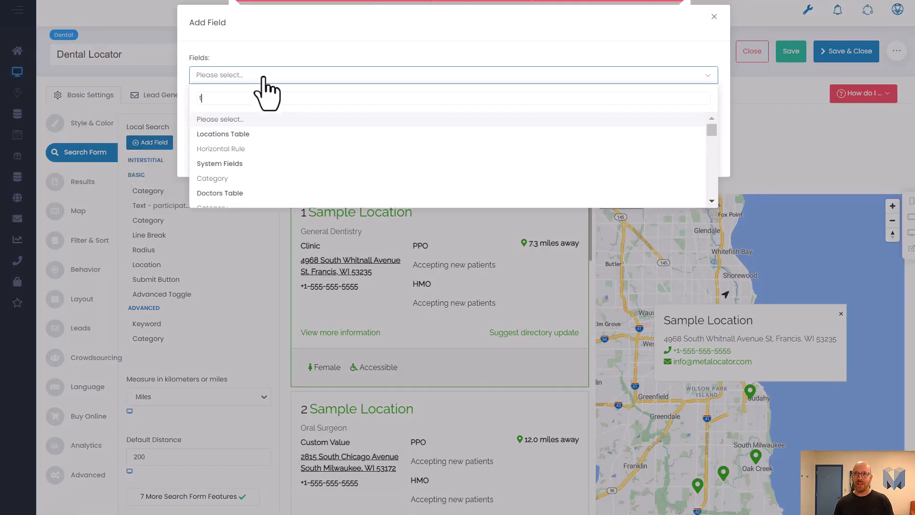
pyautogui.write('text')
pyautogui.click(242, 118)
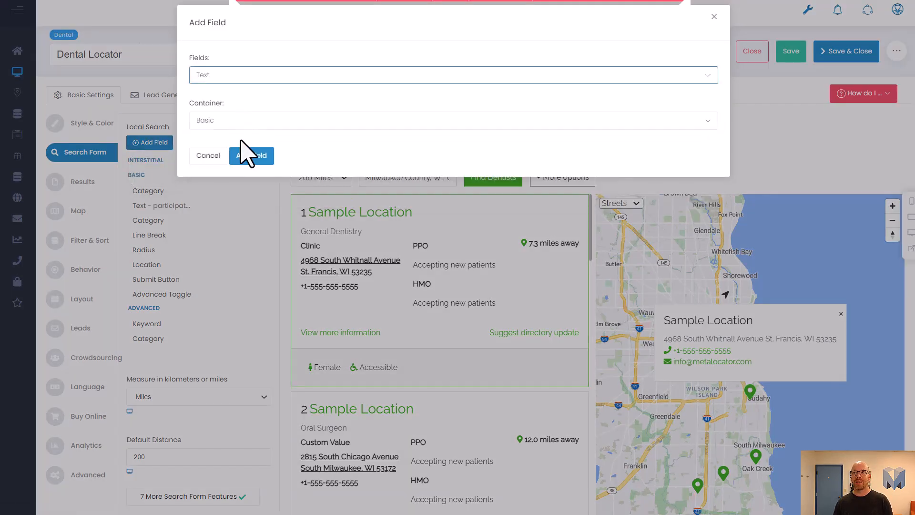
pyautogui.click(210, 155)
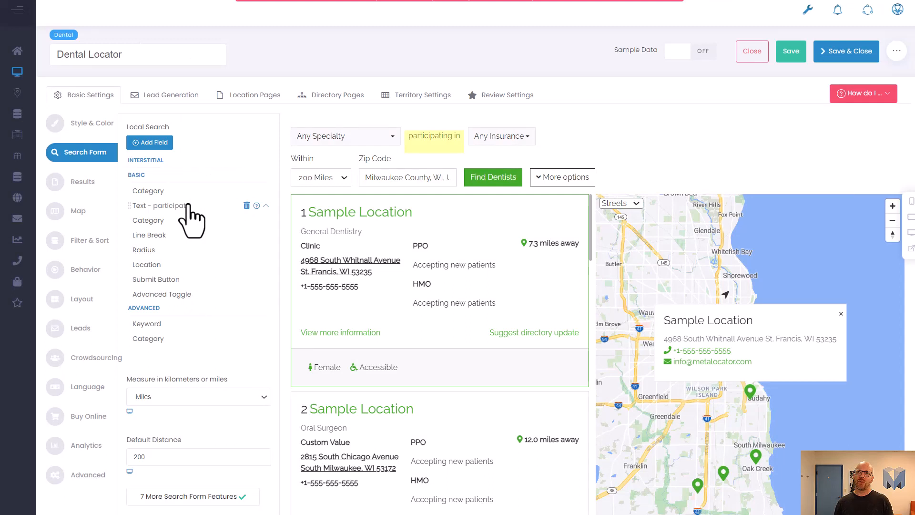
# Step: Inspect the 'participating in' Text field's settings in the basic container
pyautogui.click(187, 206)
pyautogui.tripleClick(134, 237)
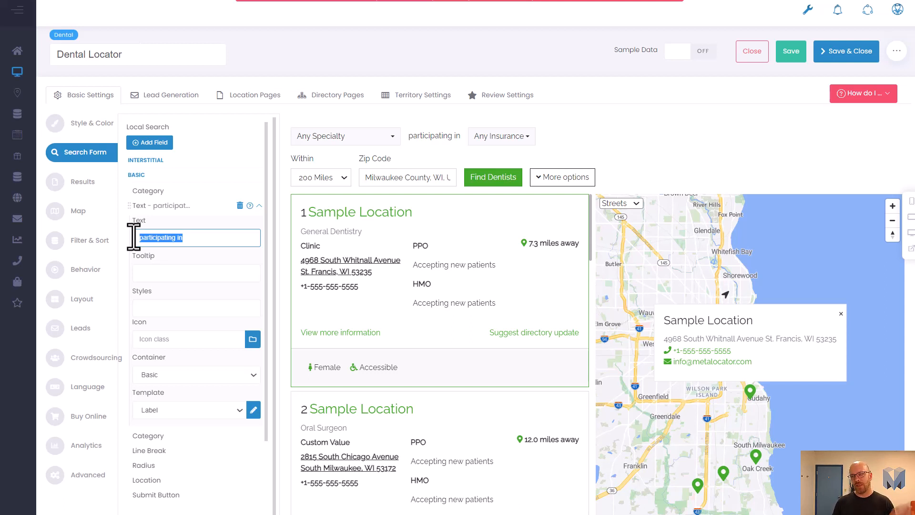
pyautogui.click(259, 206)
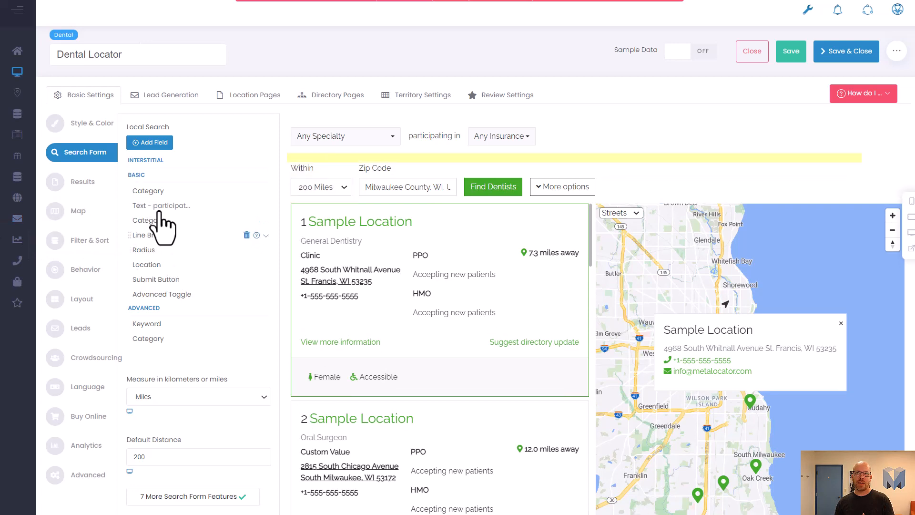
# Step: Search for the Line Break field type in the Add Field dialog, then cancel it
pyautogui.click(152, 142)
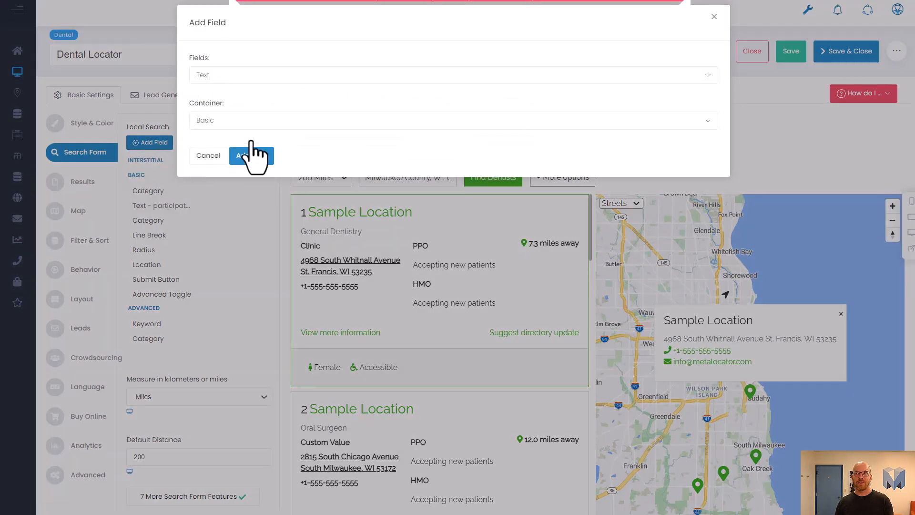
pyautogui.click(254, 76)
pyautogui.write('lin')
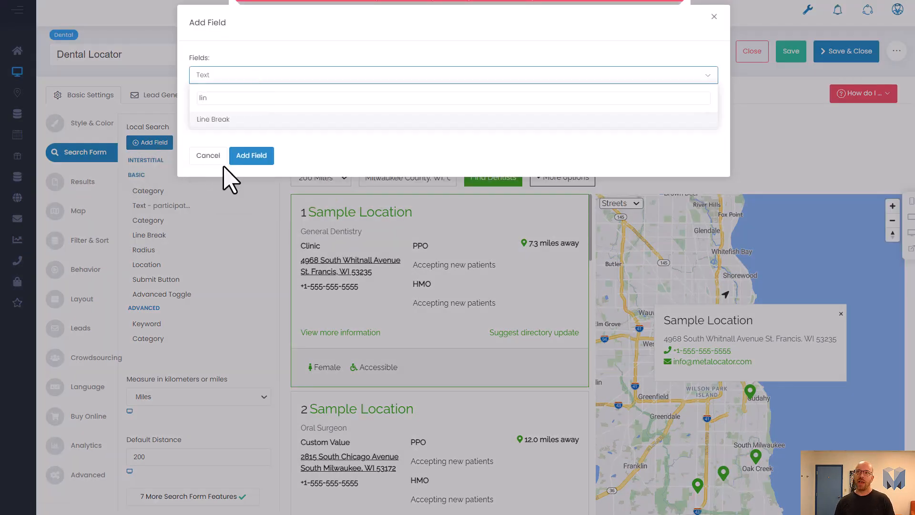
pyautogui.click(214, 156)
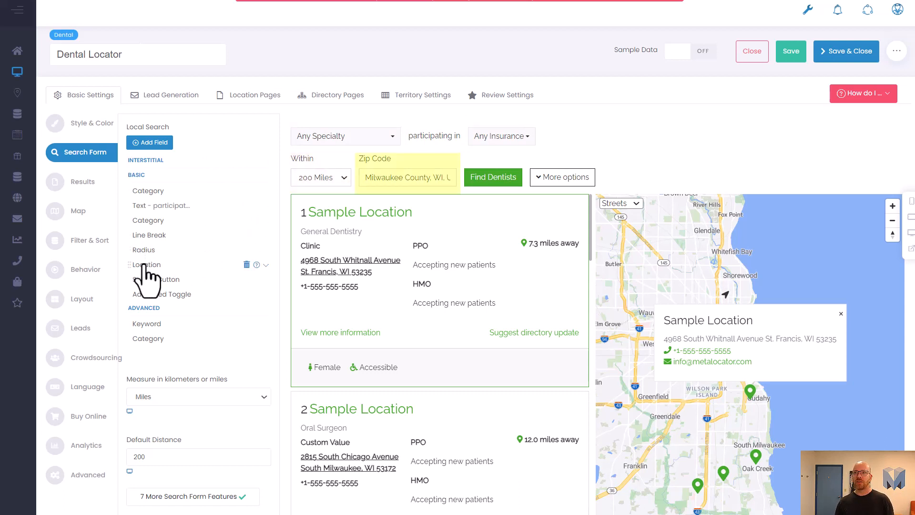
# Step: Inspect the Location field's settings and the Advanced Toggle field's settings
pyautogui.click(169, 266)
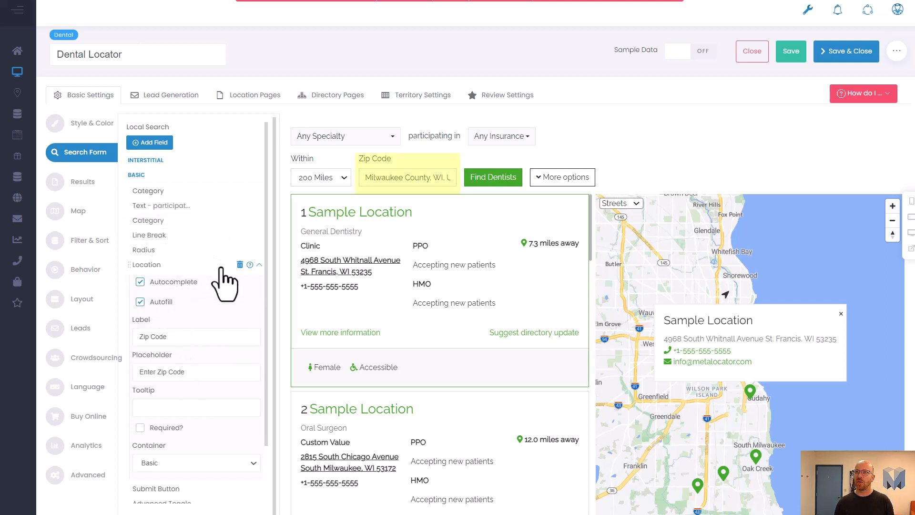
pyautogui.click(259, 264)
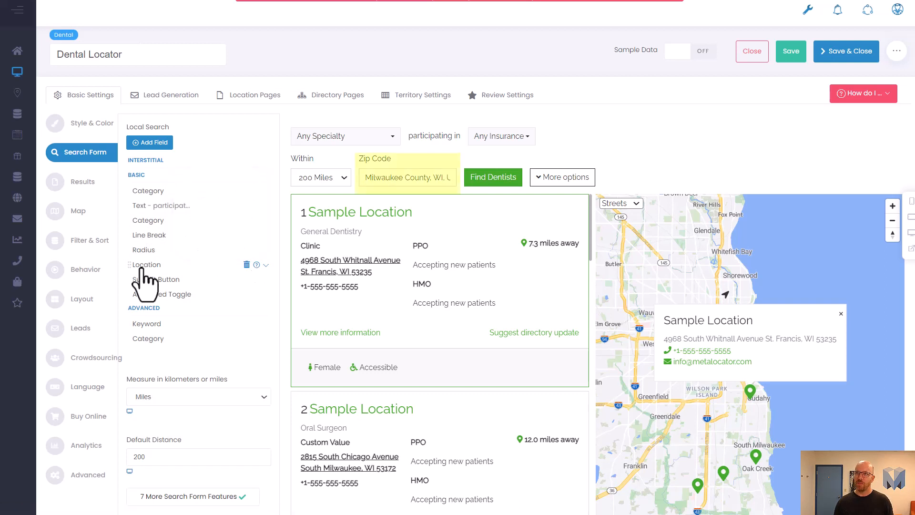
pyautogui.click(166, 304)
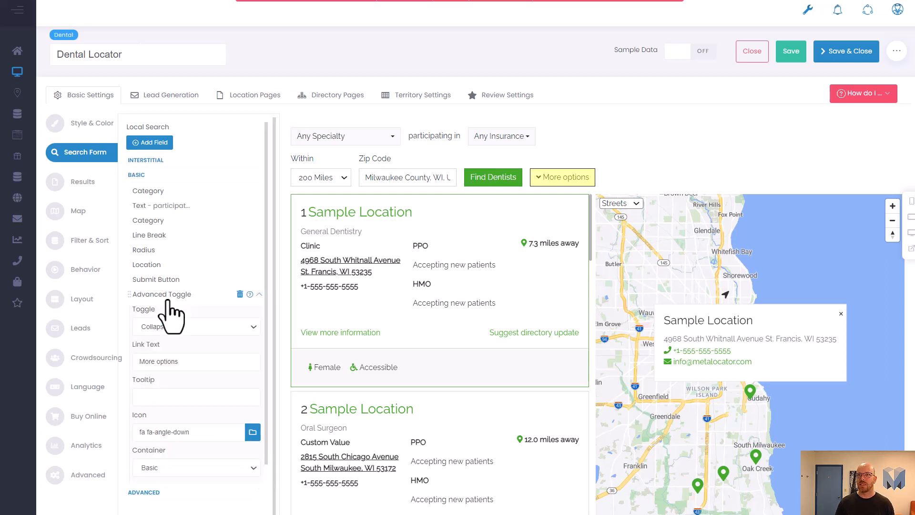
pyautogui.click(258, 294)
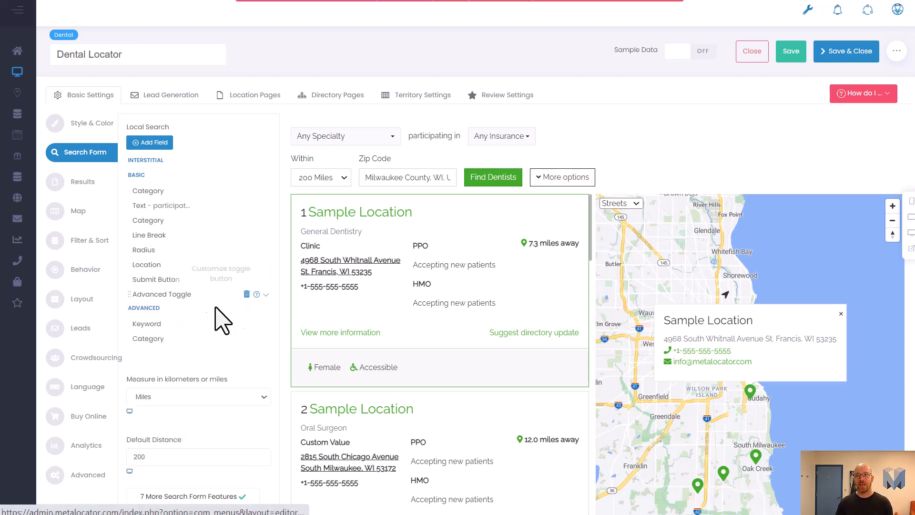
# Step: Inspect the advanced Keyword field and expand the preview's More options section
pyautogui.click(149, 326)
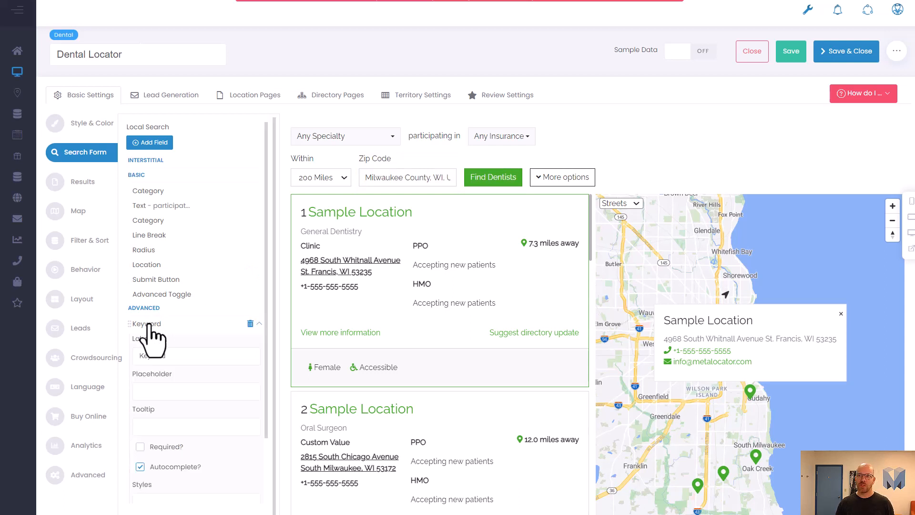
pyautogui.click(566, 180)
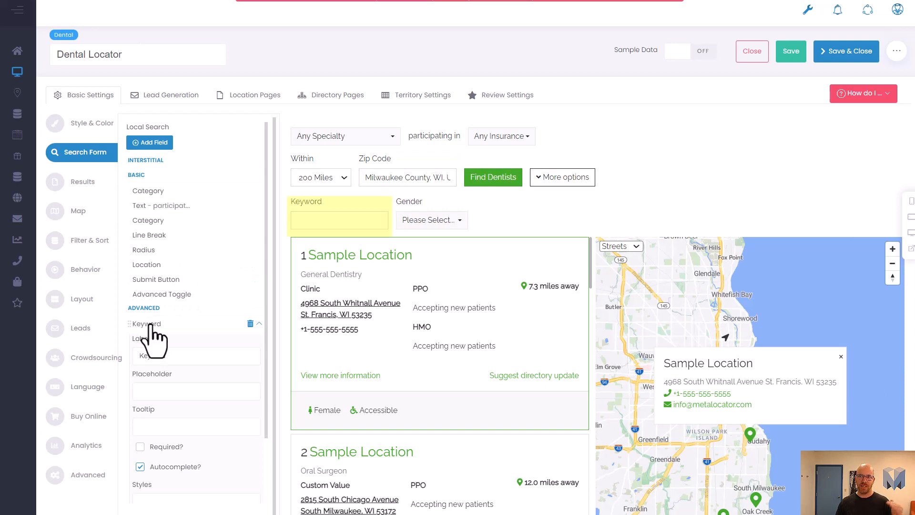
pyautogui.click(260, 323)
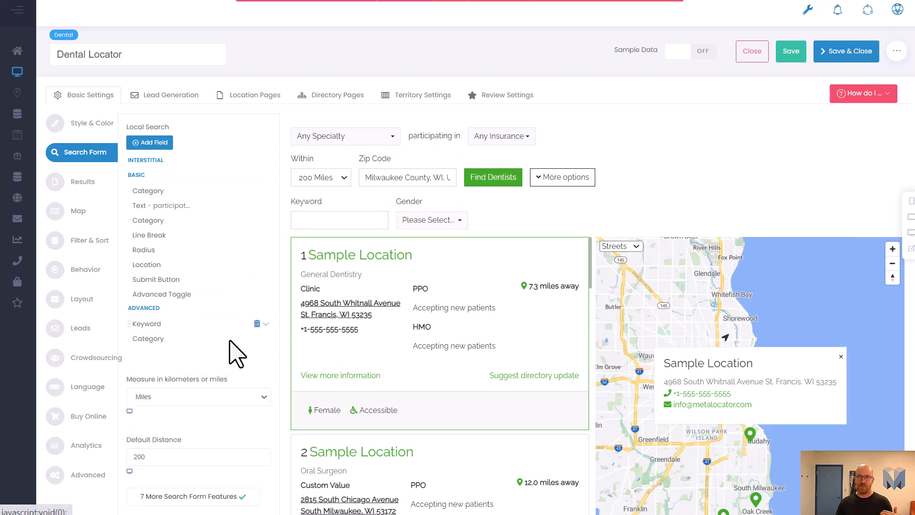
# Step: Inspect the advanced Category field's Gender group settings and preview the Gender dropdown
pyautogui.click(164, 339)
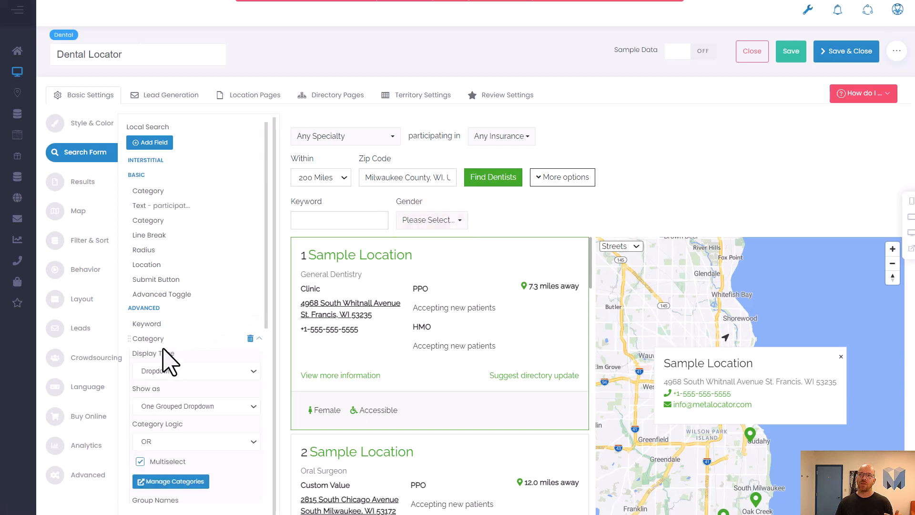
pyautogui.scroll(-3, 174, 357)
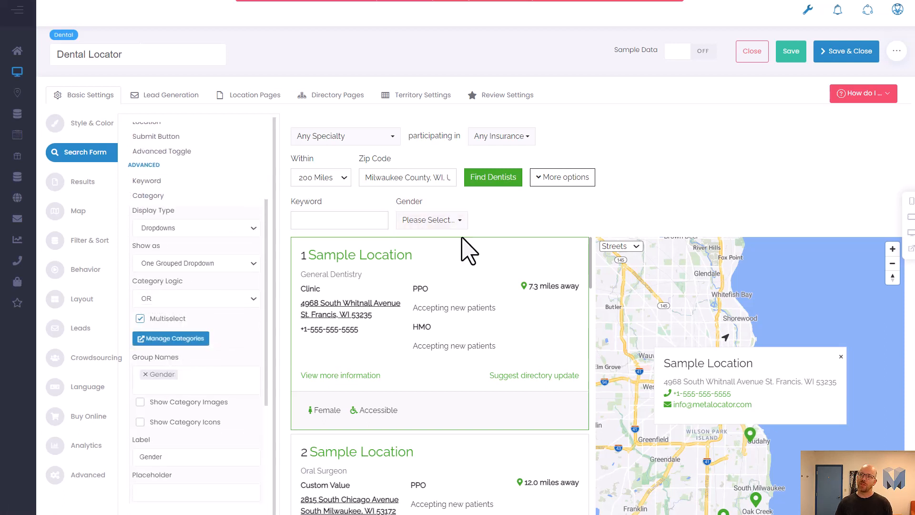
pyautogui.click(448, 227)
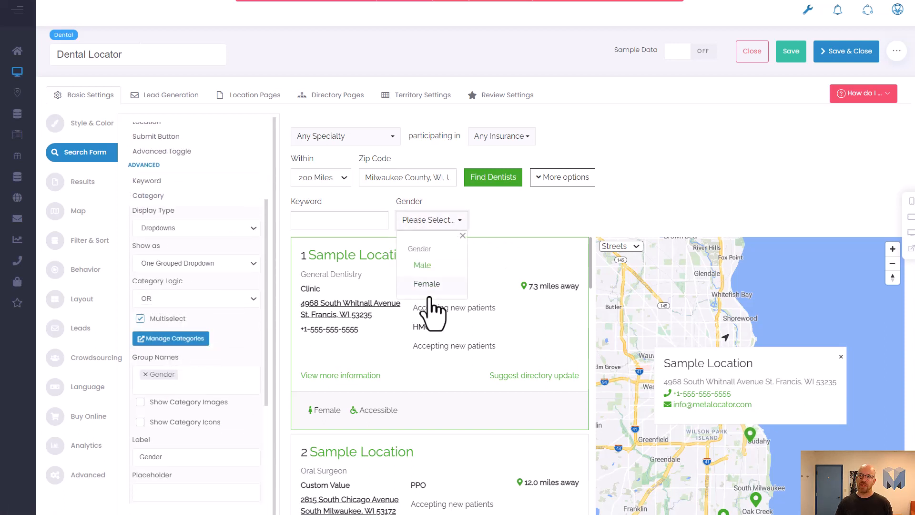
pyautogui.click(510, 219)
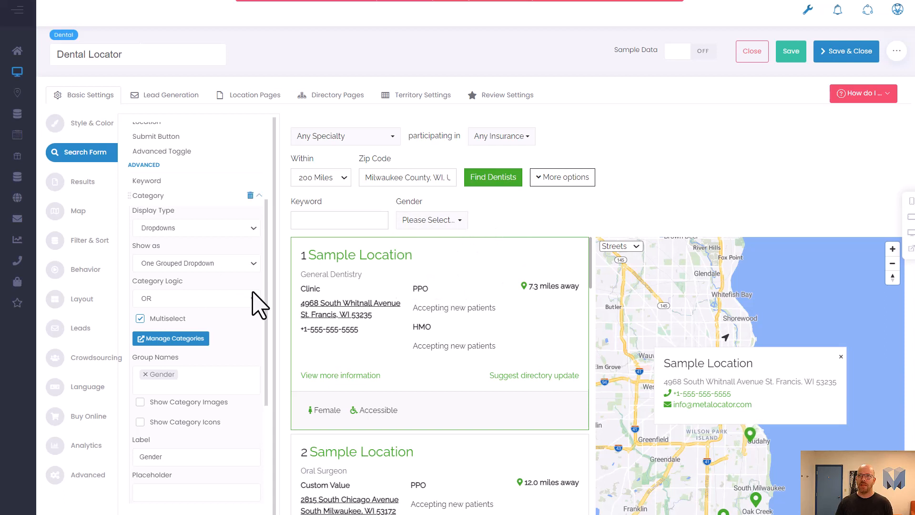
pyautogui.scroll(1, 253, 292)
pyautogui.click(266, 268)
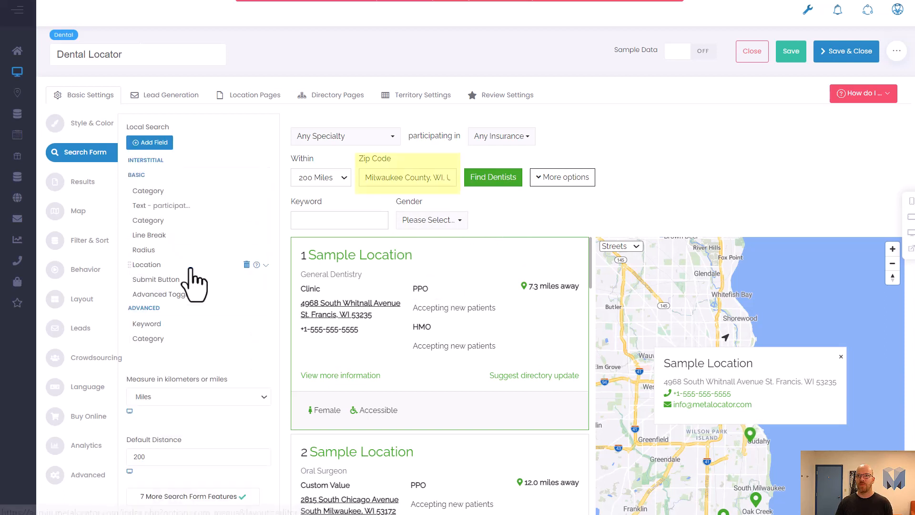
# Step: Test the Keyword field in the preview by searching for sample, then clear the keyword
pyautogui.click(184, 324)
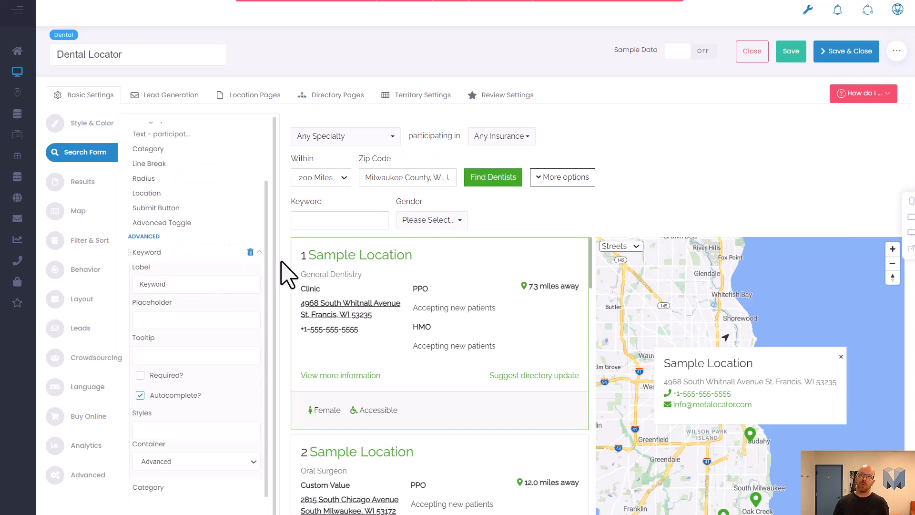
pyautogui.click(328, 224)
pyautogui.write('sample')
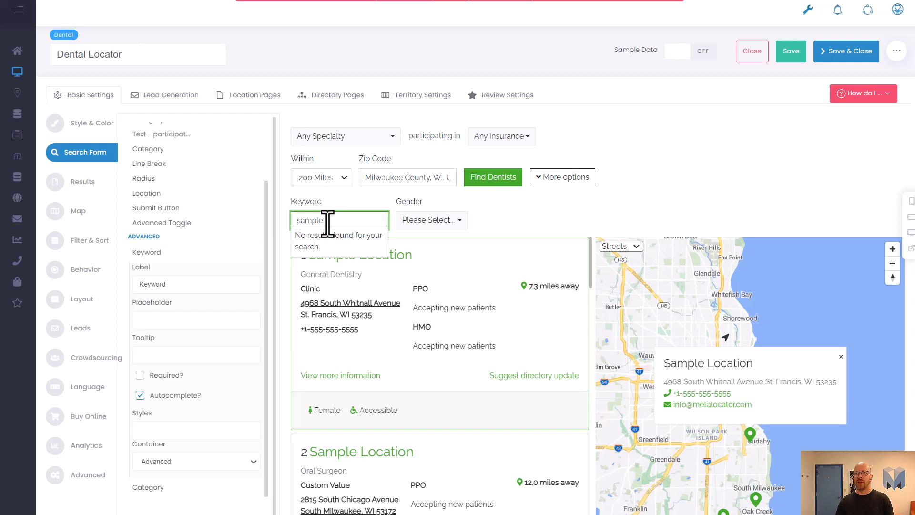
pyautogui.click(519, 224)
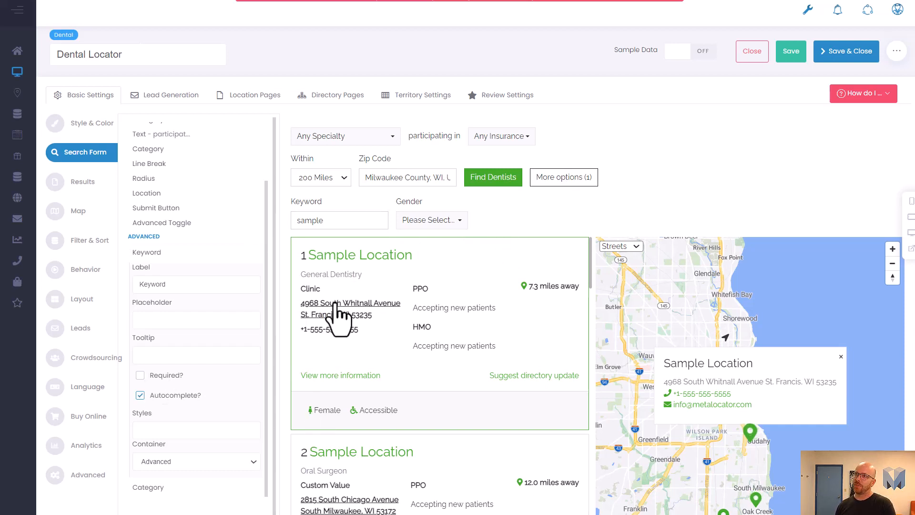
pyautogui.doubleClick(342, 220)
pyautogui.press('BackSpace')
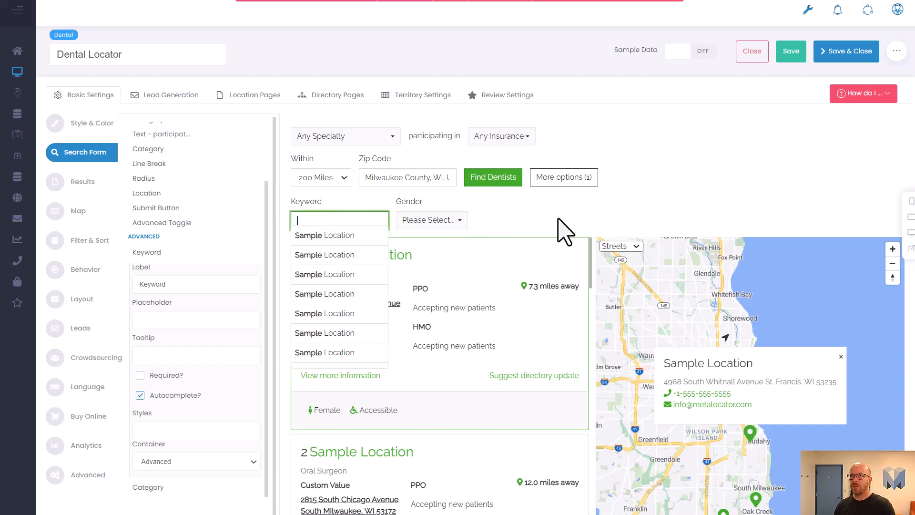
pyautogui.click(559, 220)
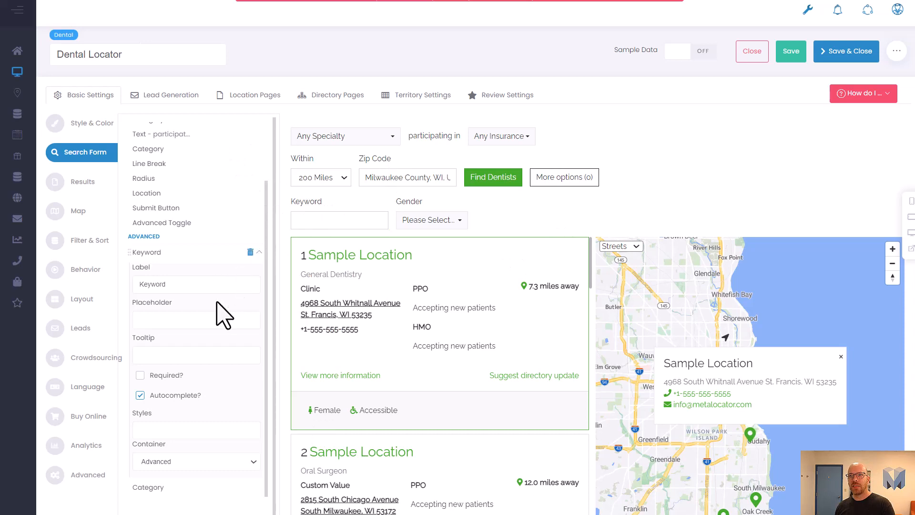
pyautogui.scroll(-2, 233, 324)
pyautogui.scroll(4, 267, 276)
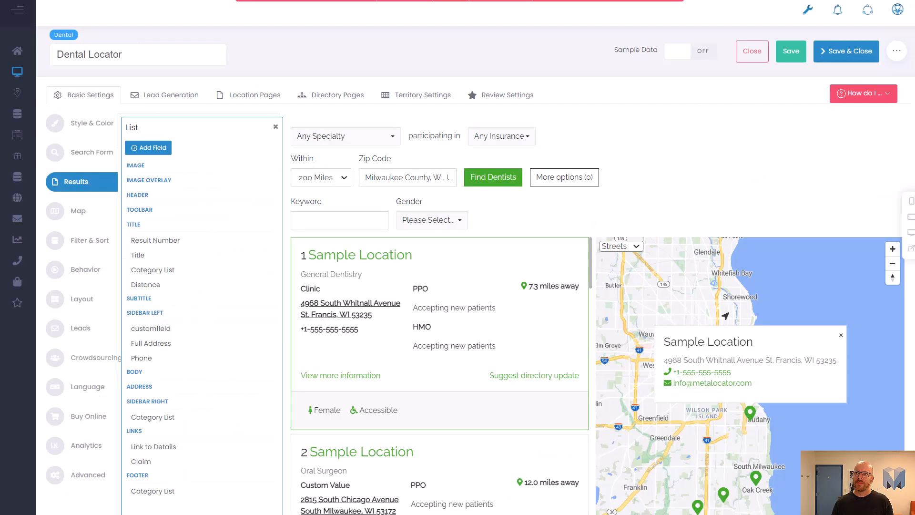
# Step: Compare Delta Dental's results map with the locator preview, close the map popup, and scroll through the preview results
pyautogui.click(431, 221)
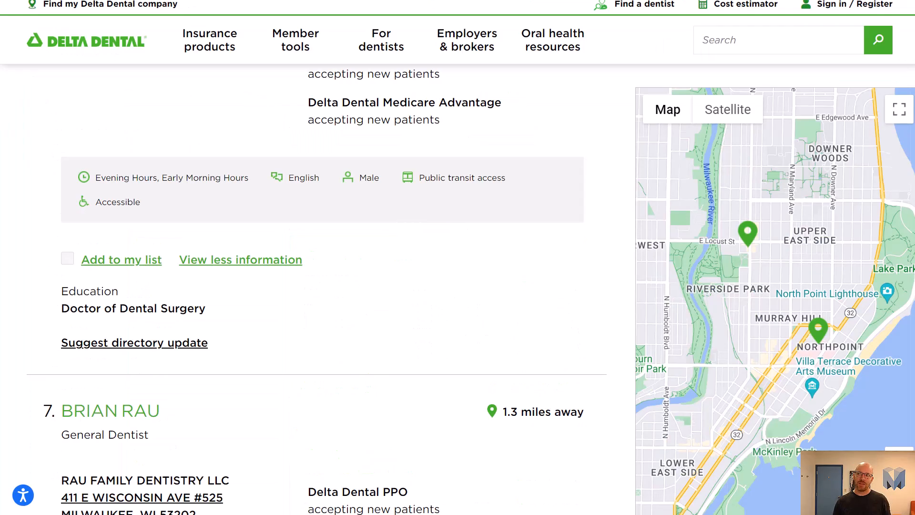
pyautogui.click(813, 333)
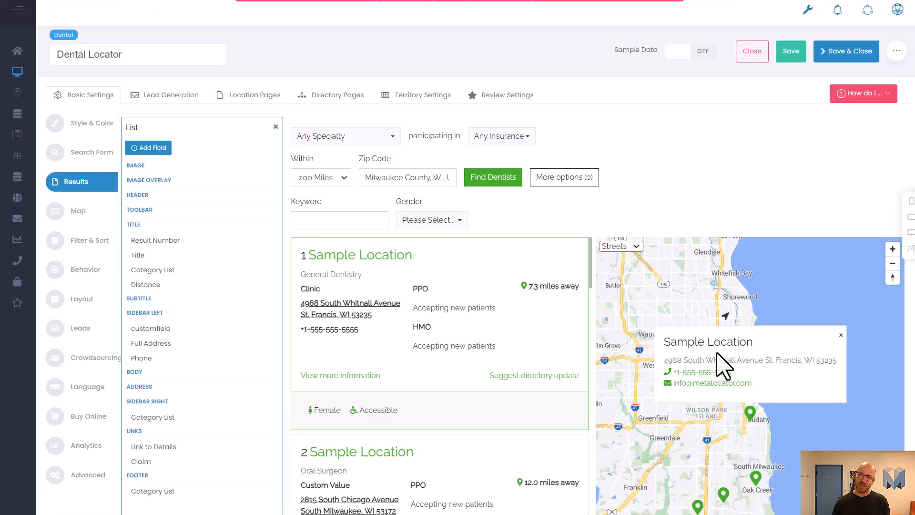
pyautogui.click(841, 335)
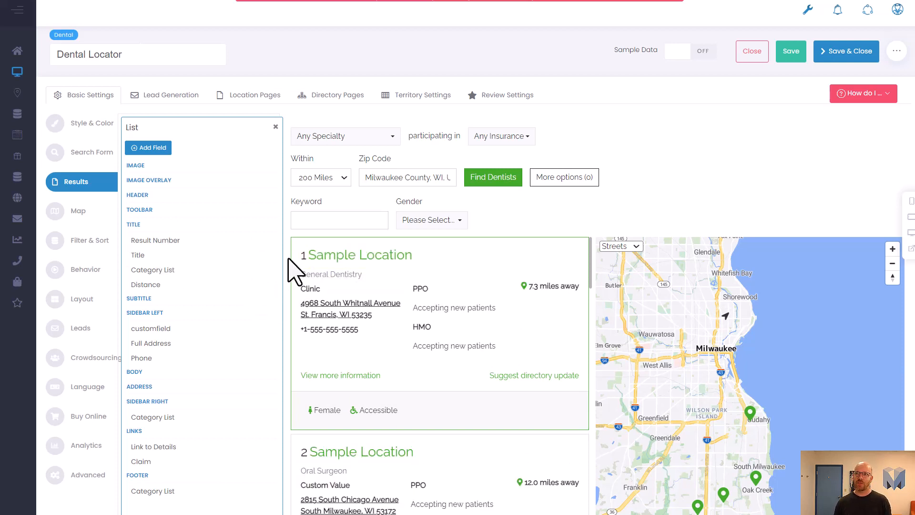
pyautogui.scroll(-3, 320, 432)
pyautogui.scroll(-7, 316, 367)
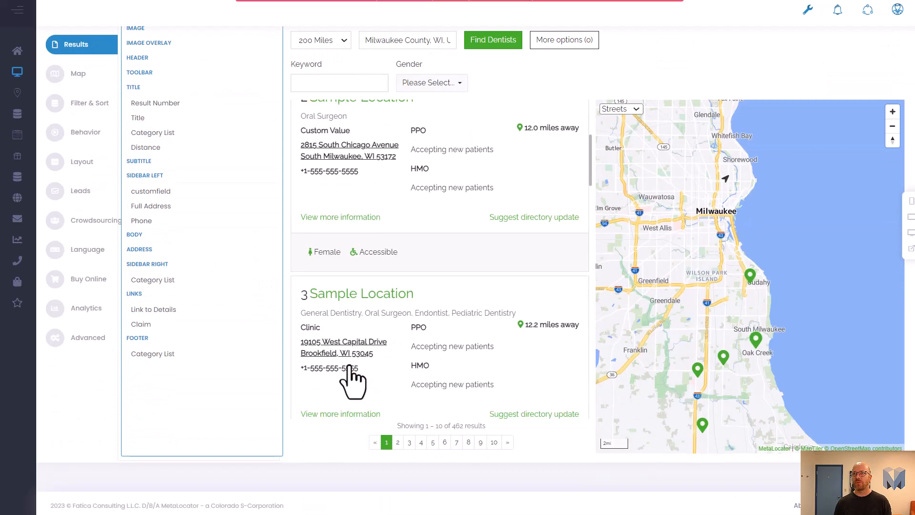
pyautogui.scroll(7, 312, 265)
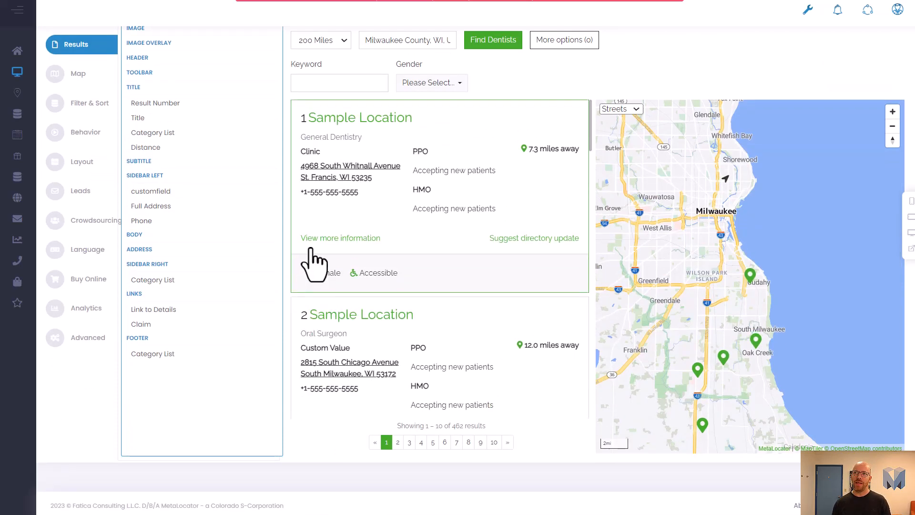
pyautogui.scroll(3, 266, 307)
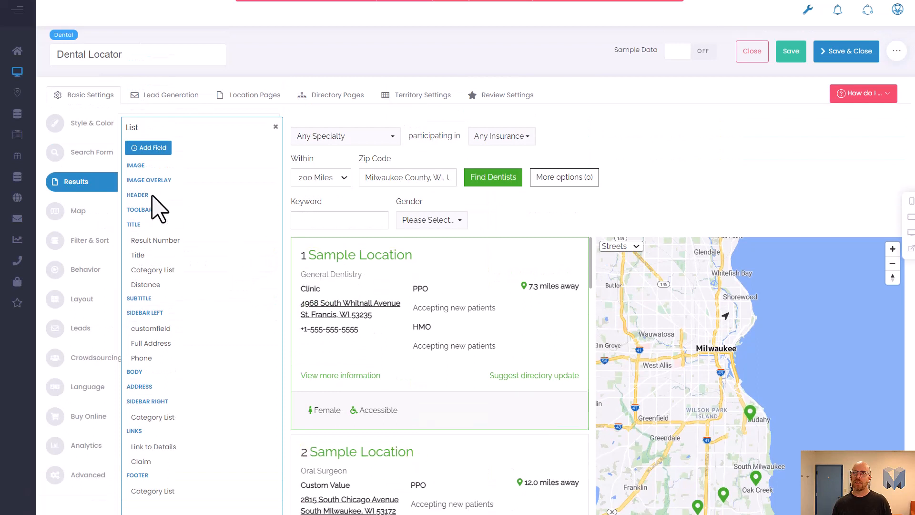
# Step: Open the Results list's Title field settings and review its styles and template
pyautogui.moveTo(148, 272)
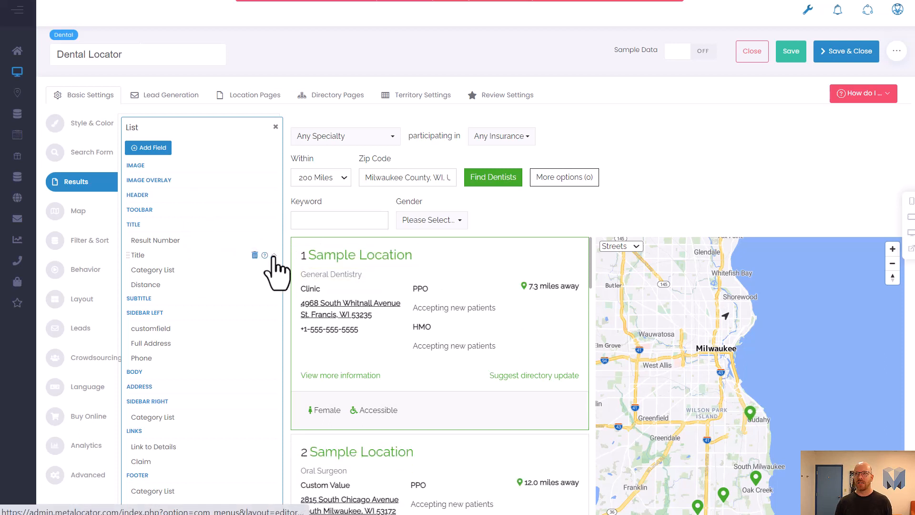
pyautogui.click(273, 256)
pyautogui.scroll(-2, 191, 305)
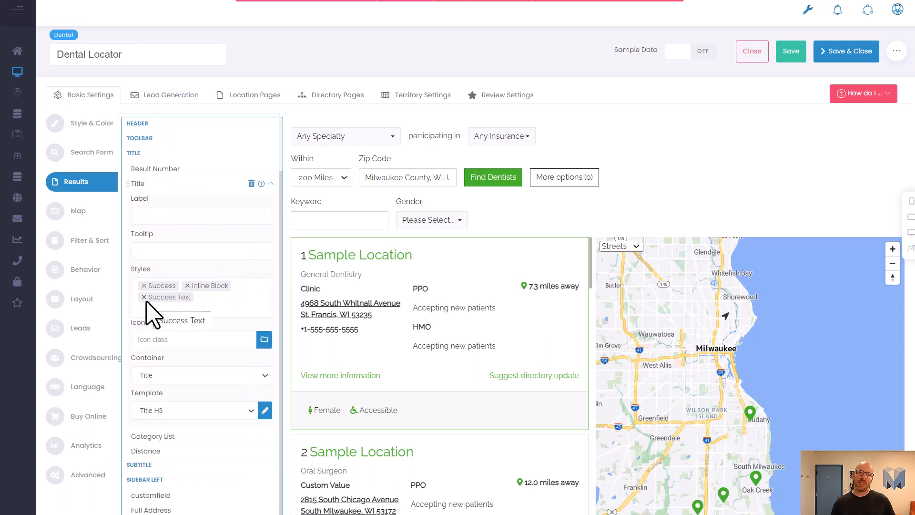
# Step: Close the list editor and review the Style & Color settings, including primary, secondary, success and additional theme colors
pyautogui.moveTo(146, 301); pyautogui.dragTo(141, 288)
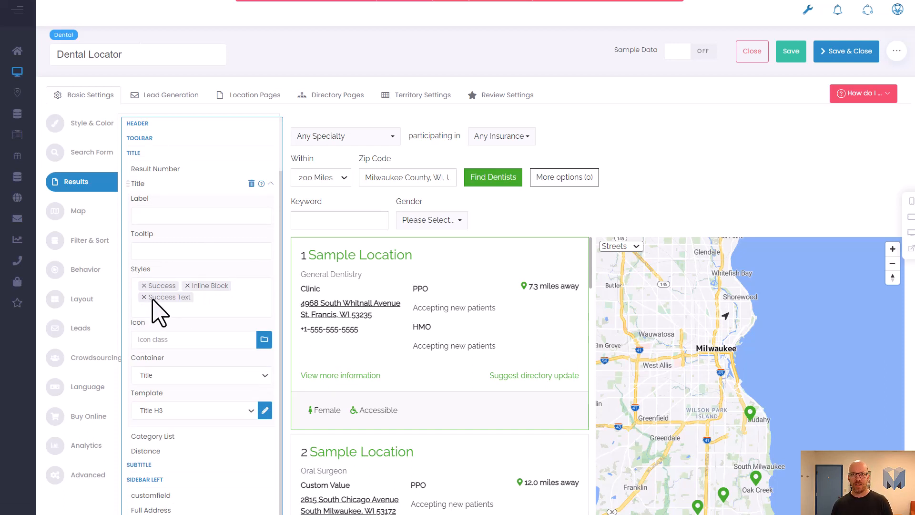
pyautogui.scroll(2, 268, 155)
pyautogui.click(273, 127)
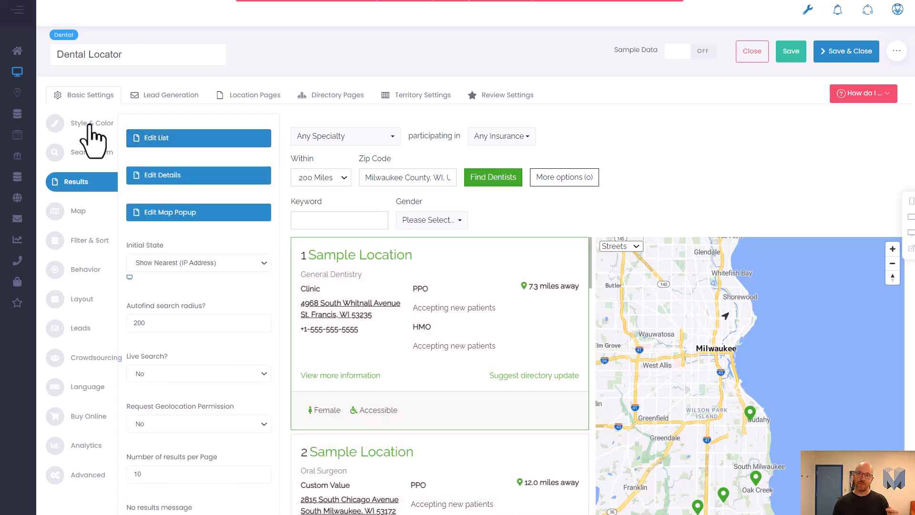
pyautogui.click(89, 124)
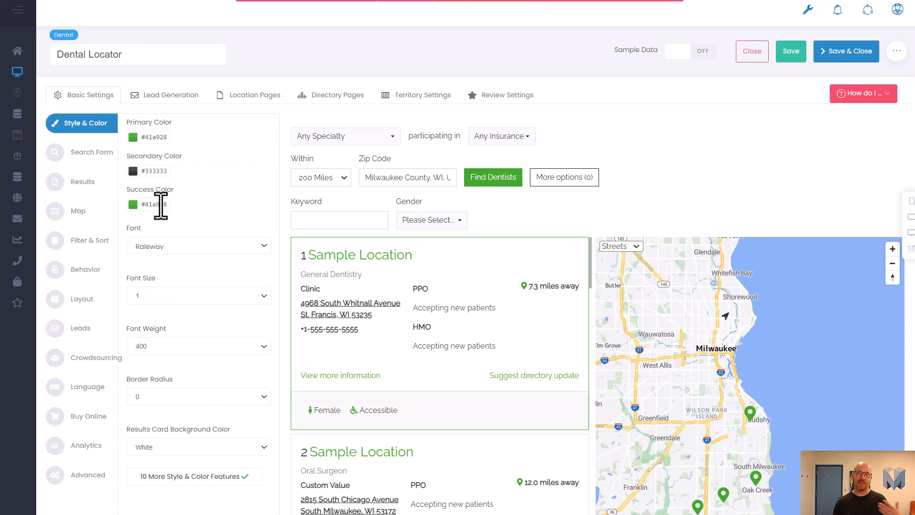
pyautogui.scroll(-3, 160, 205)
pyautogui.click(190, 351)
pyautogui.scroll(-3, 172, 338)
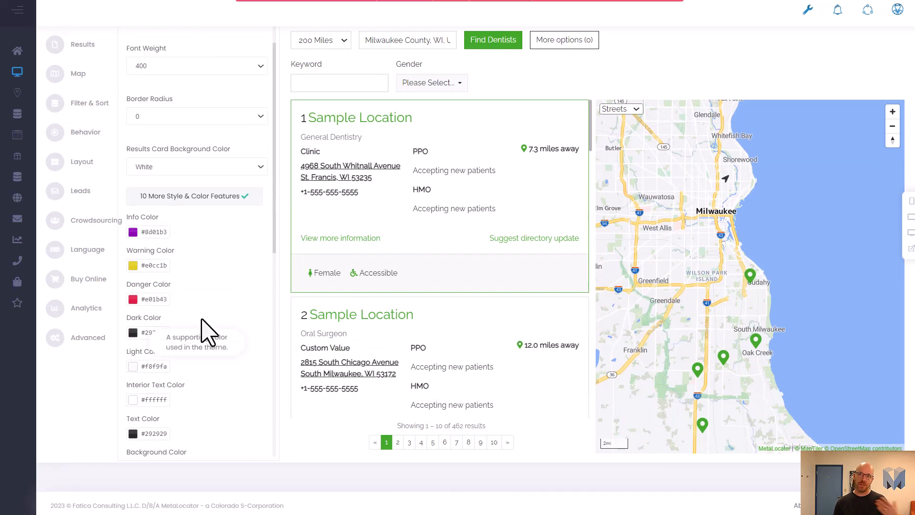
pyautogui.scroll(3, 204, 337)
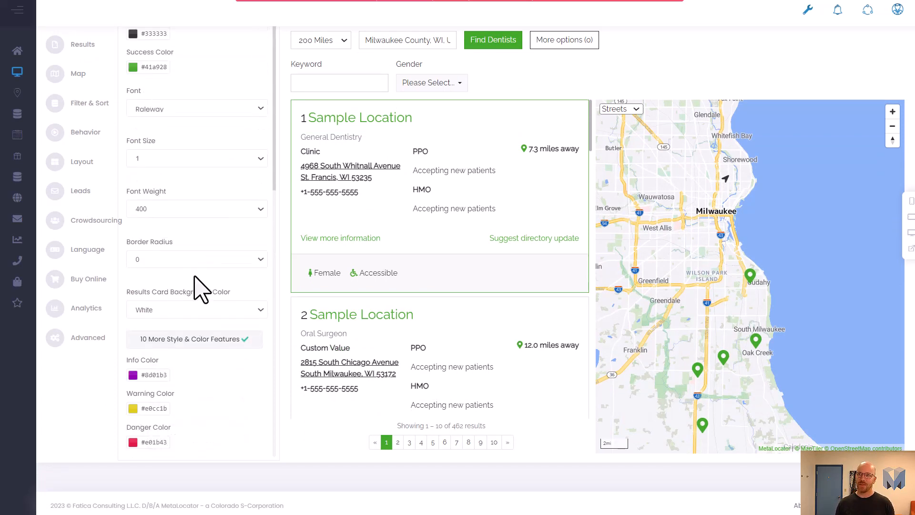
pyautogui.scroll(3, 197, 286)
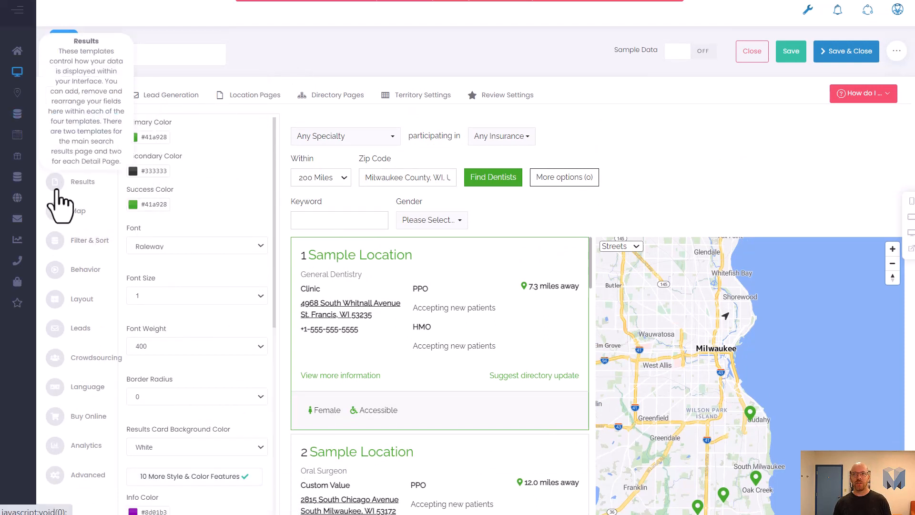
pyautogui.click(79, 182)
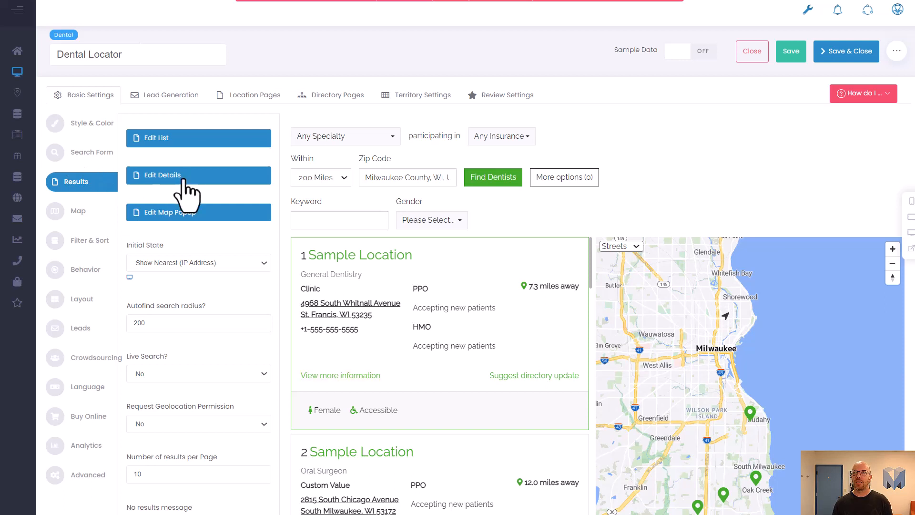
# Step: Open the results list editor and inspect the Category List field's group names and styles against the preview results
pyautogui.click(186, 142)
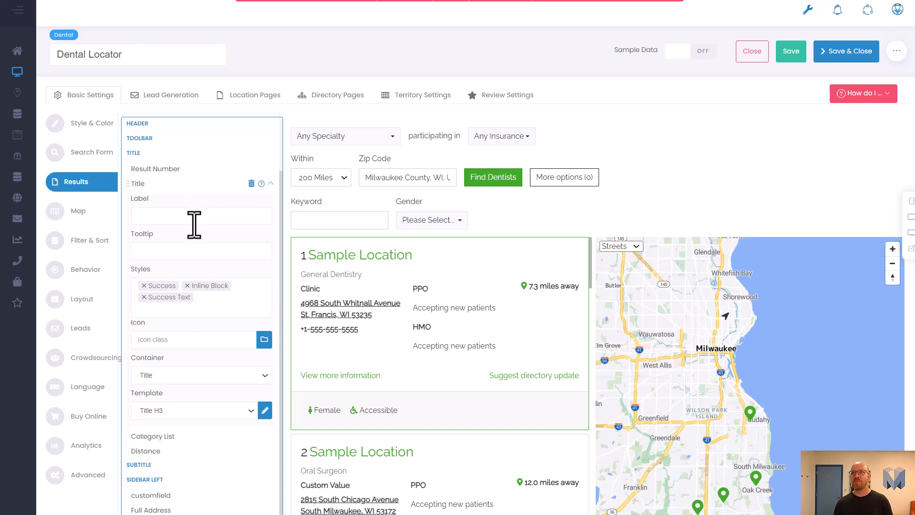
pyautogui.click(269, 184)
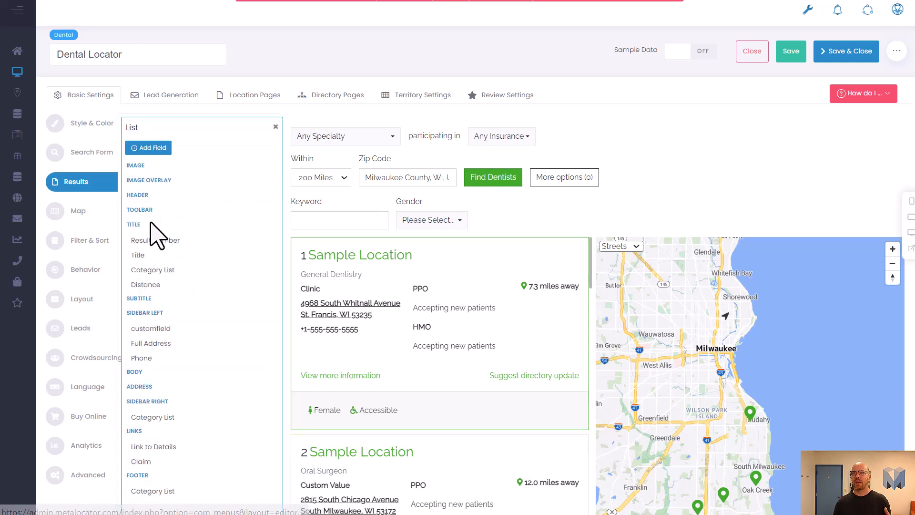
pyautogui.moveTo(166, 245)
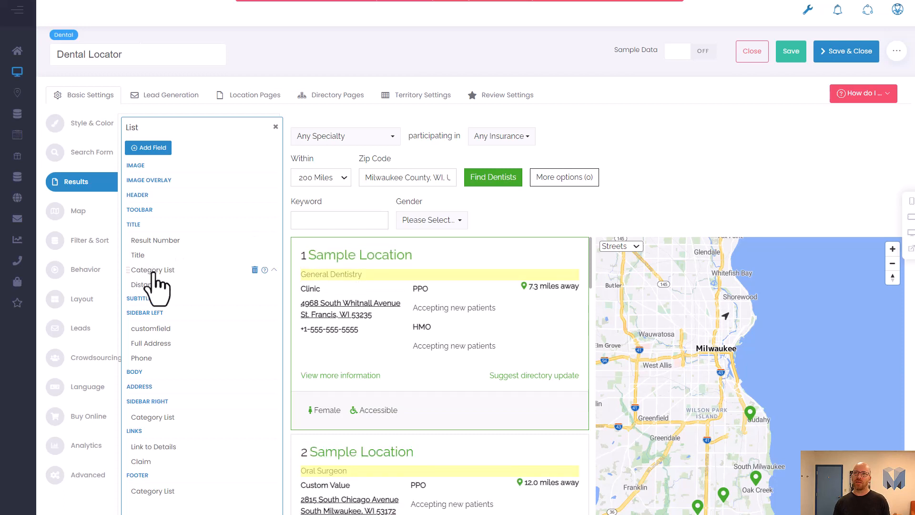
pyautogui.click(153, 271)
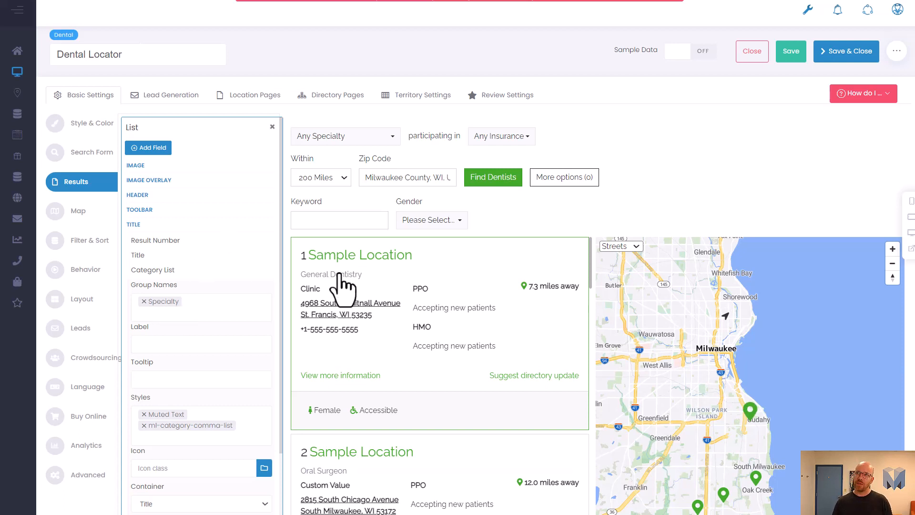
pyautogui.scroll(-5, 357, 315)
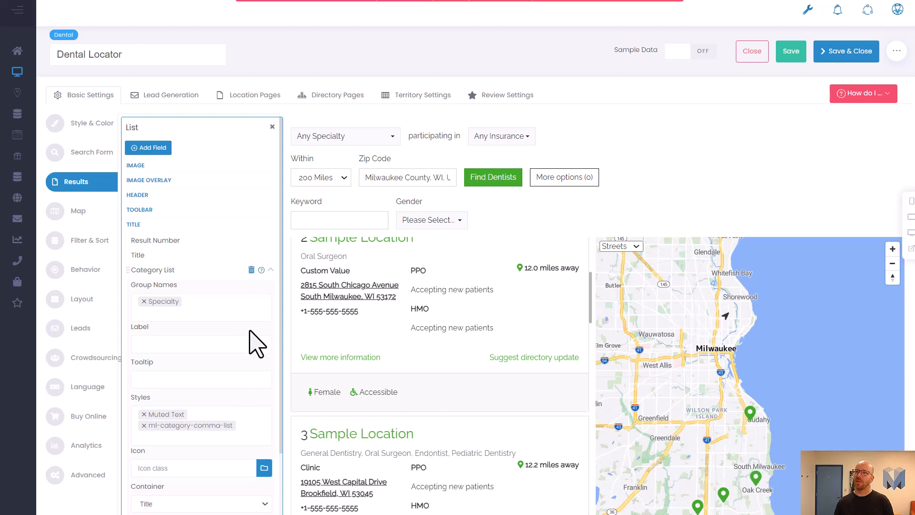
pyautogui.scroll(4, 353, 331)
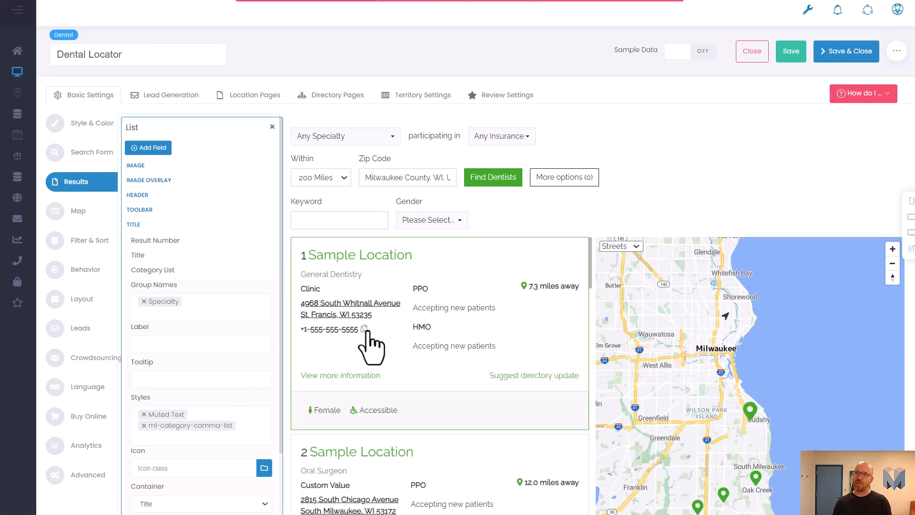
pyautogui.scroll(-3, 371, 348)
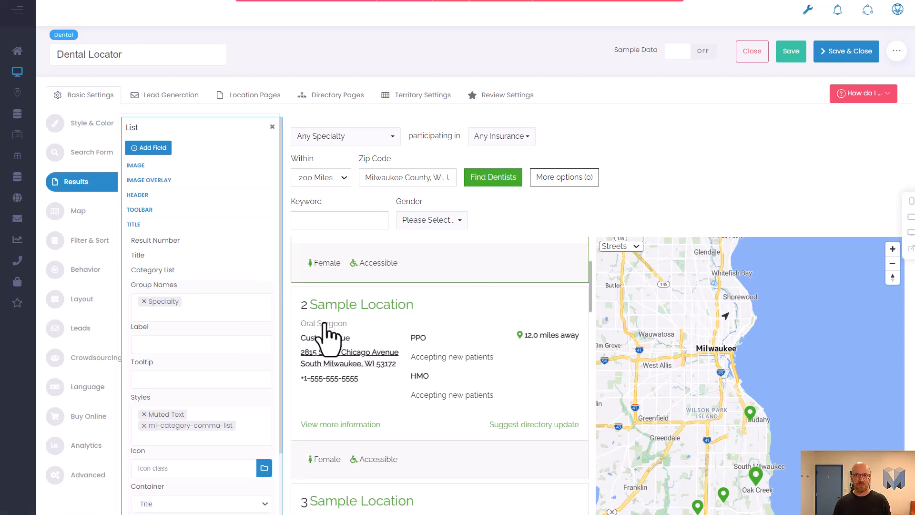
pyautogui.scroll(-4, 325, 324)
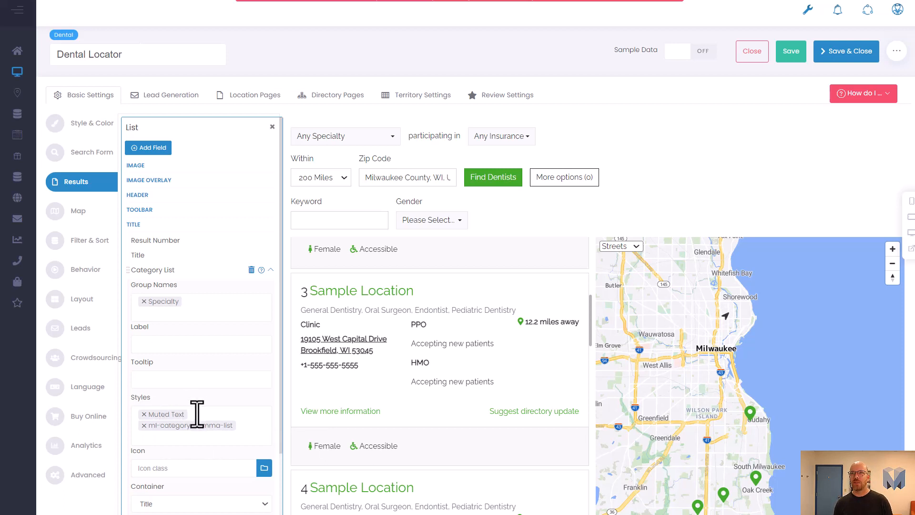
# Step: Compare the Category List styles with Delta Dental's result details, then collapse the Category List field settings
pyautogui.click(186, 432)
pyautogui.click(162, 441)
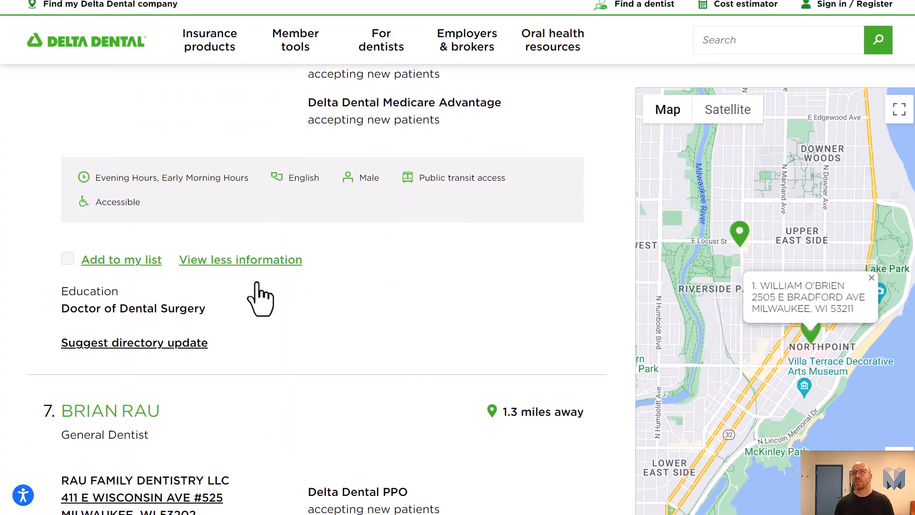
pyautogui.click(251, 281)
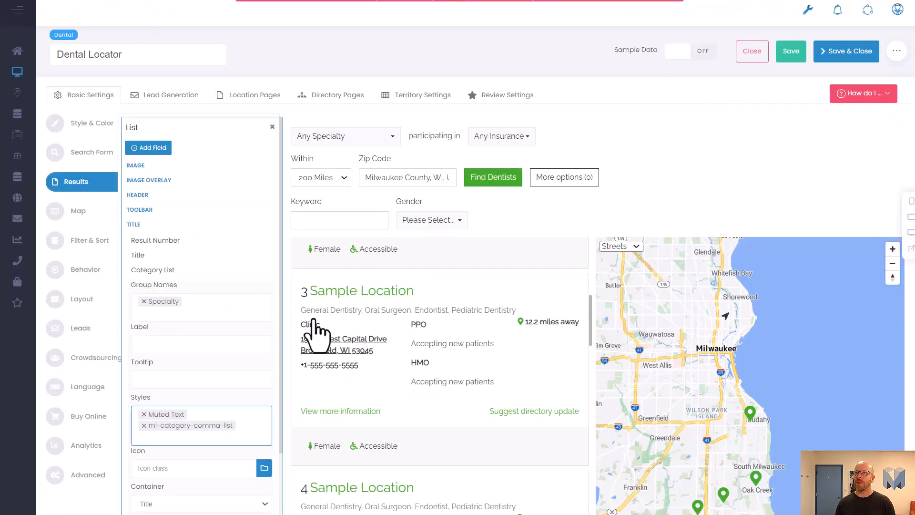
pyautogui.scroll(-2, 235, 315)
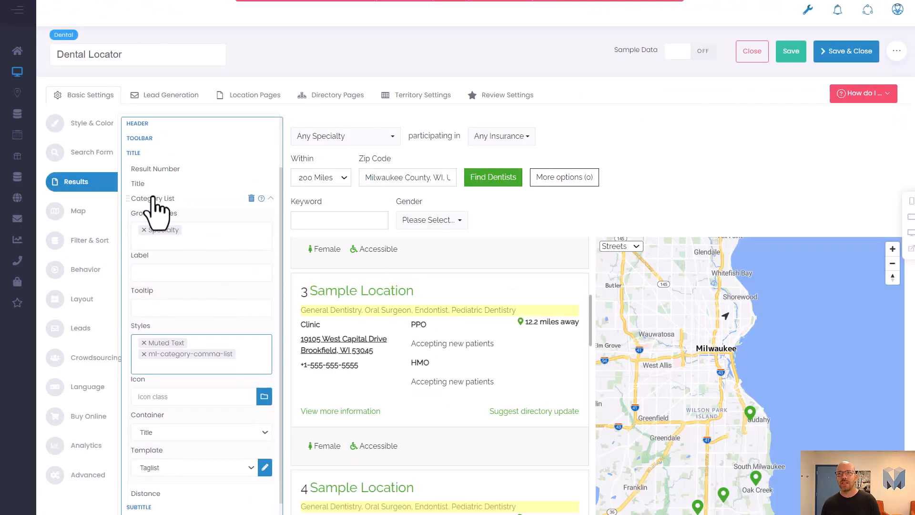
pyautogui.scroll(2, 264, 238)
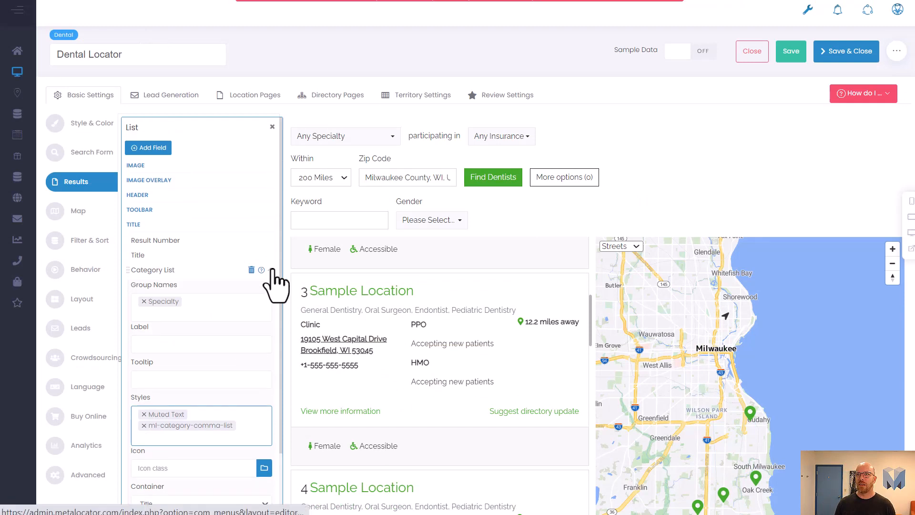
pyautogui.click(270, 269)
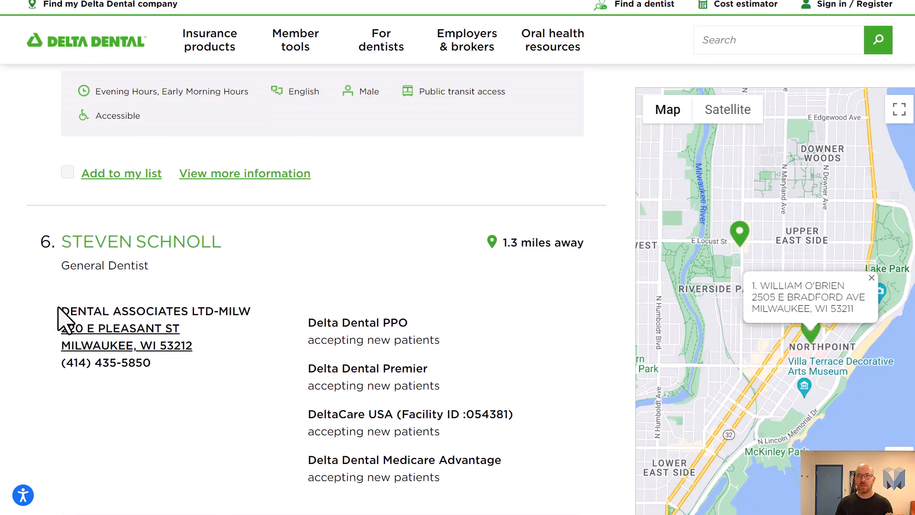
# Step: Compare Delta Dental's result practice name and address block with the preview's Custom Value line
pyautogui.moveTo(58, 307); pyautogui.dragTo(282, 311)
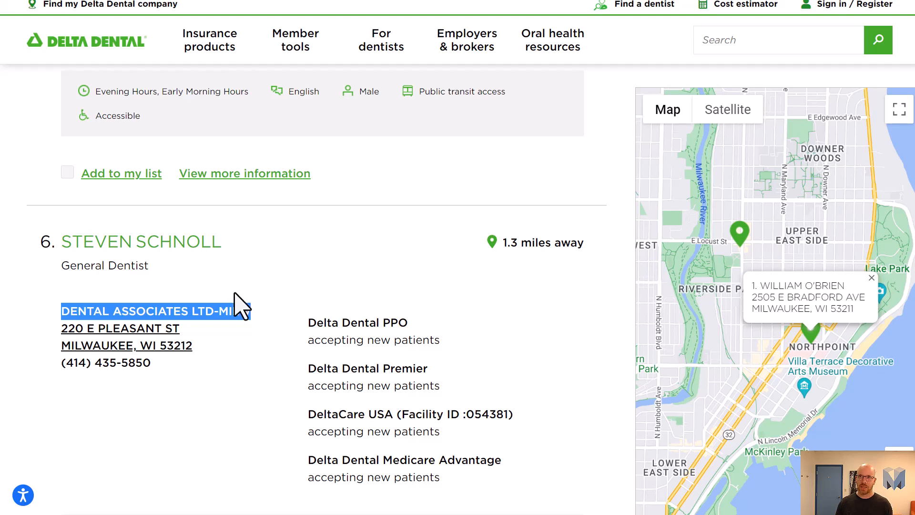
pyautogui.scroll(-5, 90, 279)
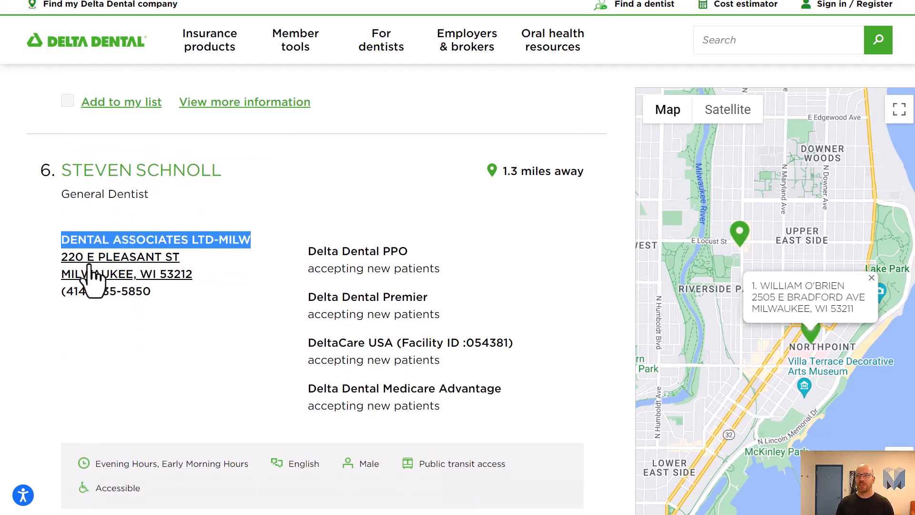
pyautogui.moveTo(74, 376); pyautogui.dragTo(208, 384)
pyautogui.click(207, 384)
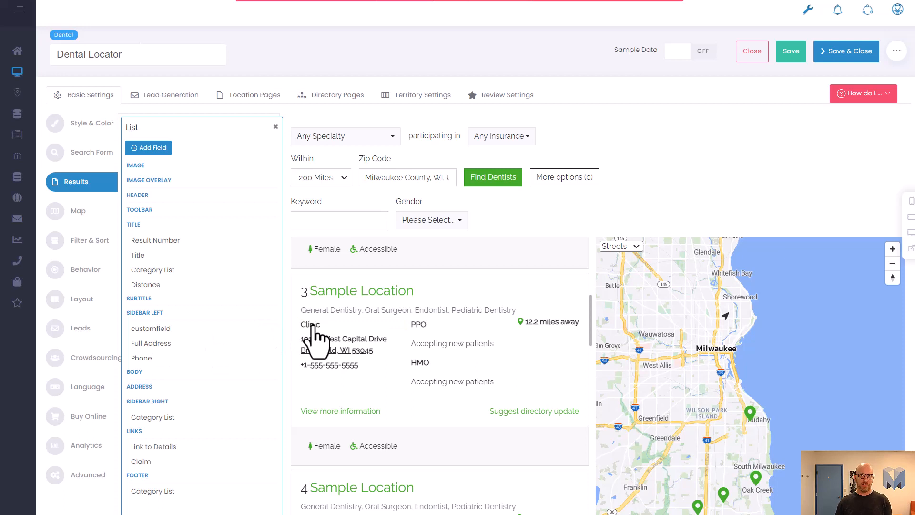
pyautogui.scroll(-4, 305, 362)
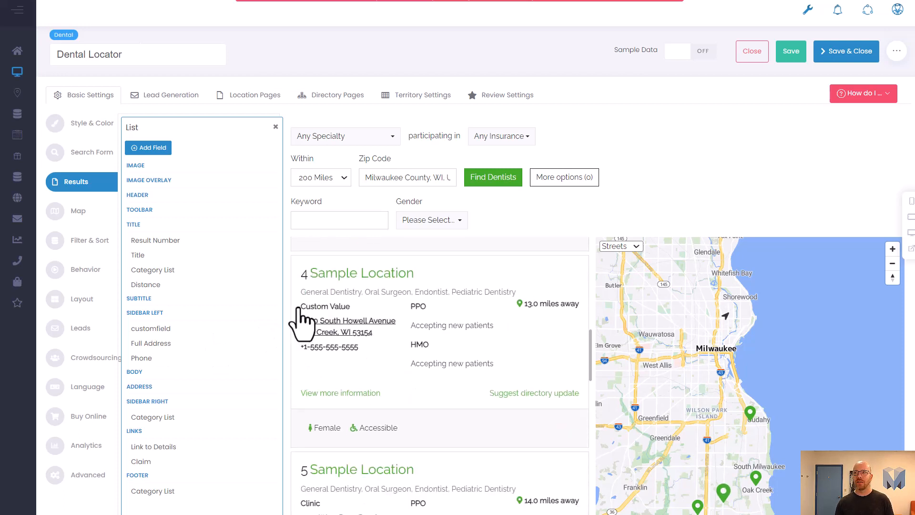
pyautogui.moveTo(311, 306); pyautogui.dragTo(339, 308)
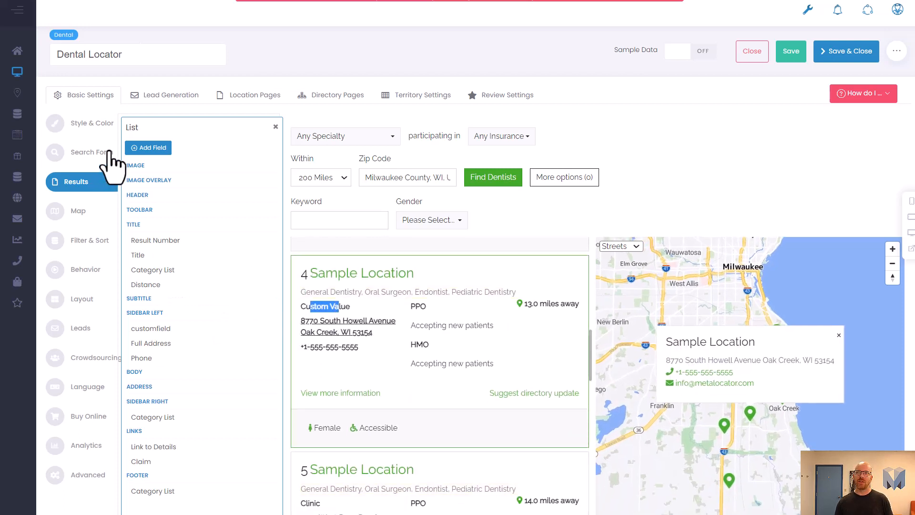
pyautogui.click(153, 147)
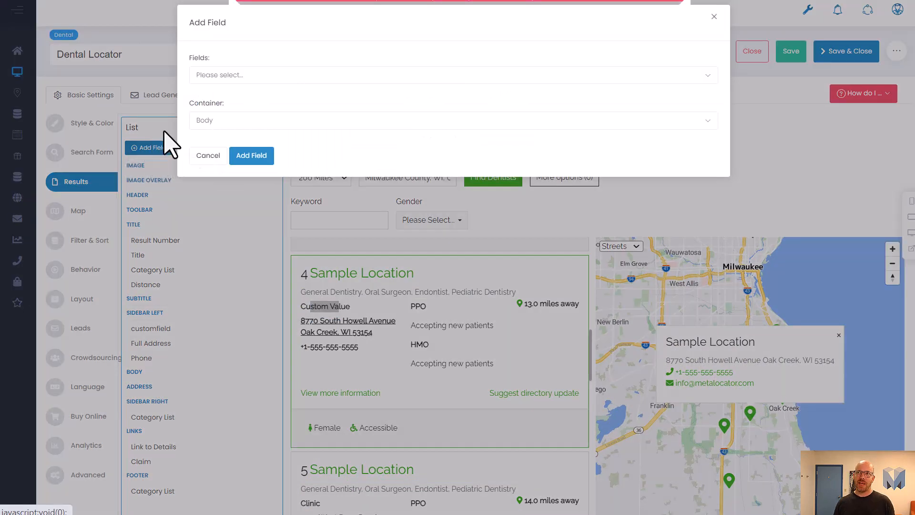
pyautogui.click(229, 77)
pyautogui.write('cu')
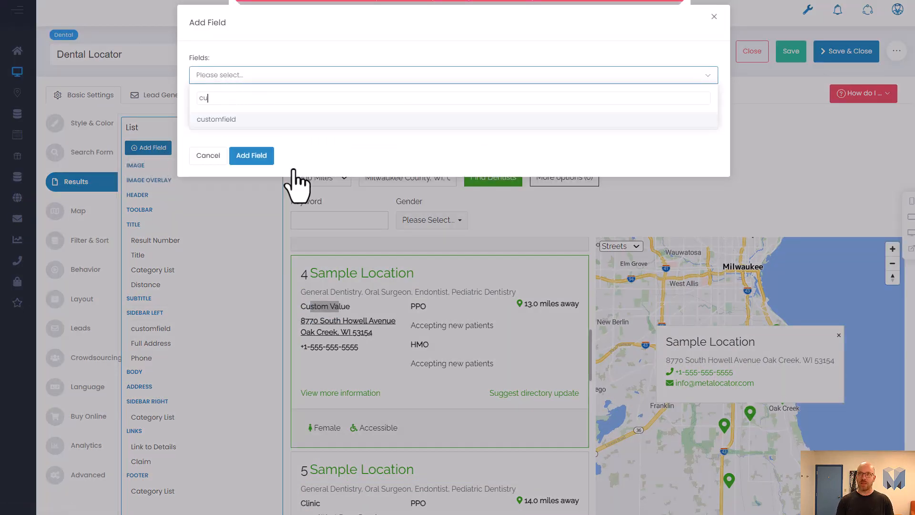
pyautogui.write('d')
pyautogui.press('BackSpace')
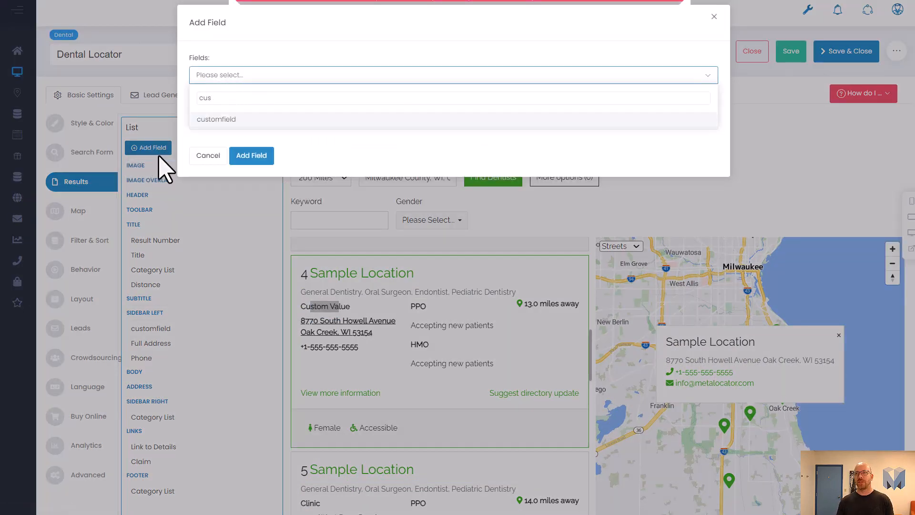
pyautogui.click(208, 156)
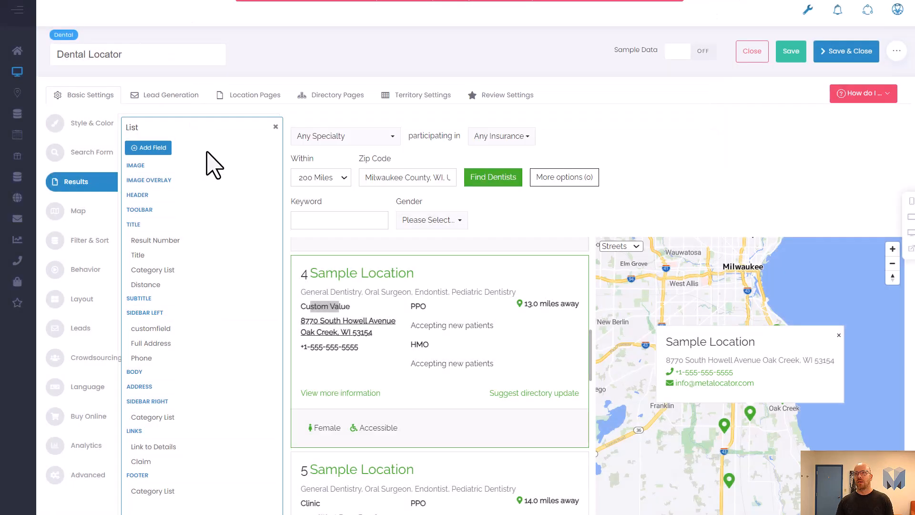
# Step: Inspect the customfield field's styles and container settings in the Sidebar Left section
pyautogui.click(193, 329)
pyautogui.scroll(-2, 178, 420)
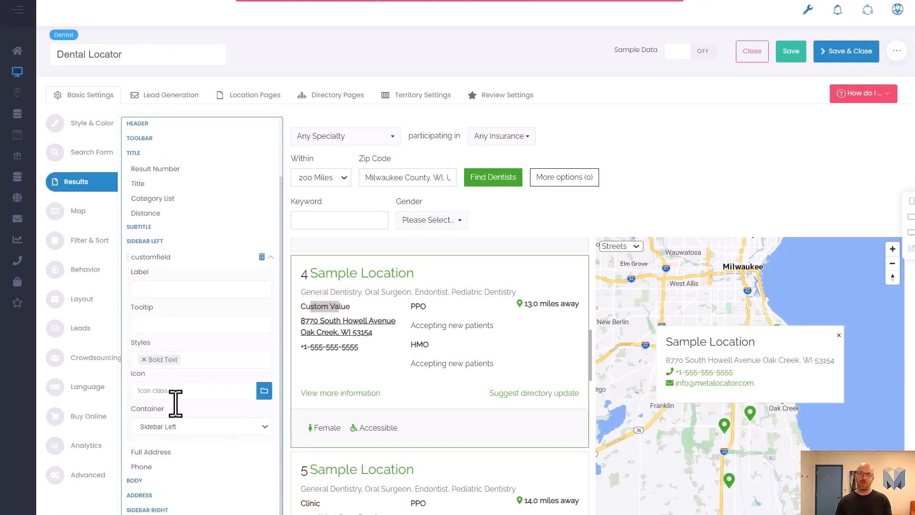
pyautogui.click(271, 258)
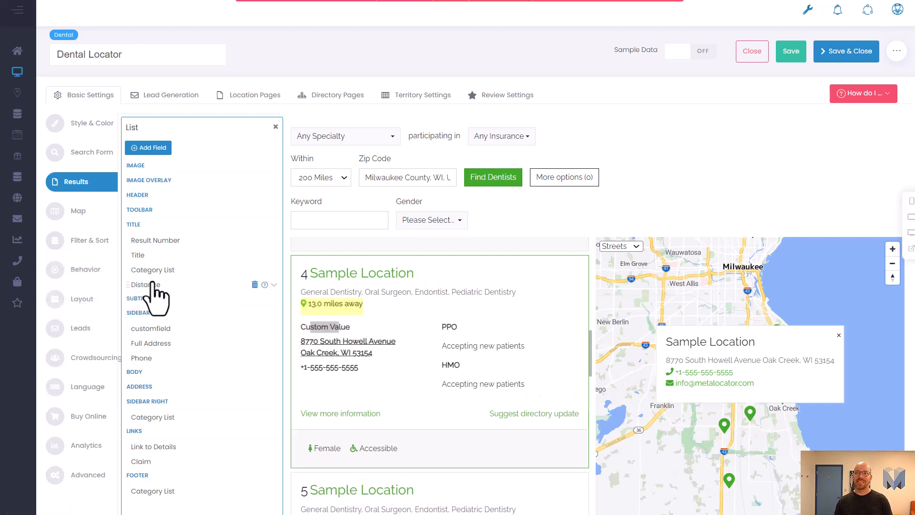
# Step: Open the Distance field and examine its format string and icon class settings
pyautogui.click(150, 285)
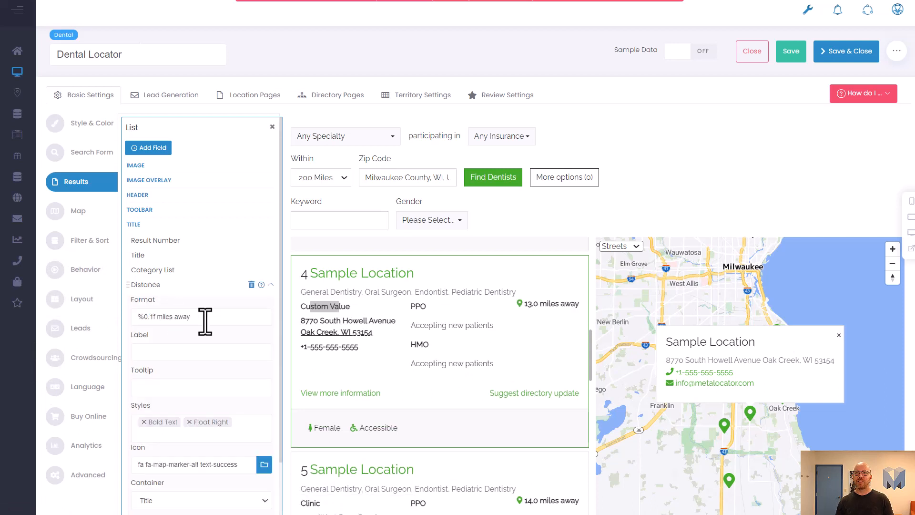
pyautogui.moveTo(204, 318); pyautogui.dragTo(37, 285)
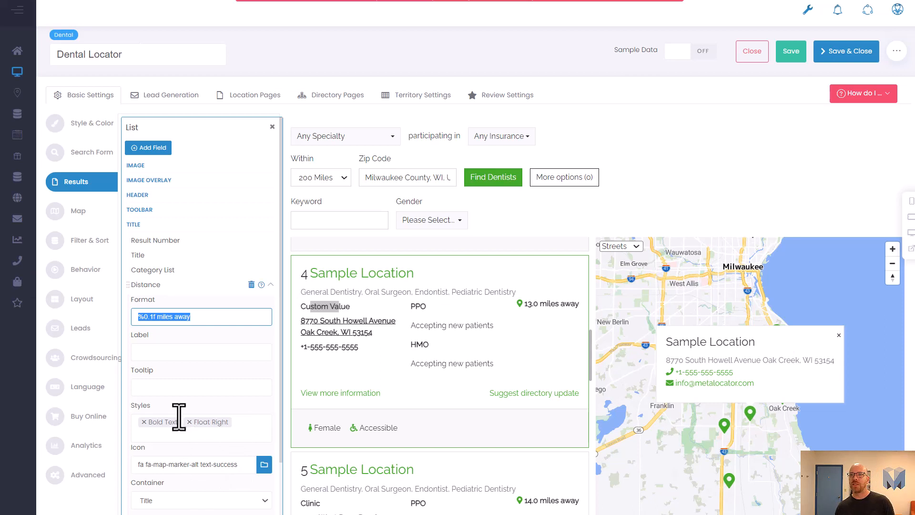
pyautogui.scroll(-2, 180, 435)
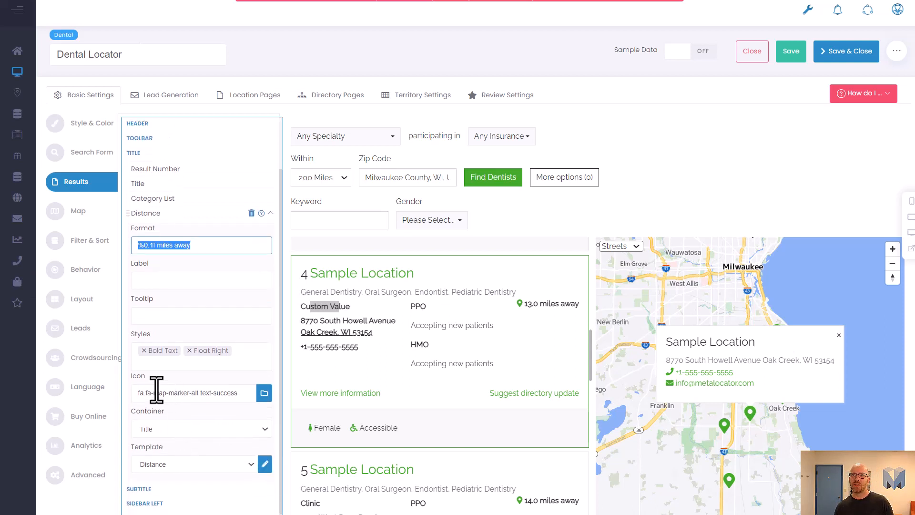
pyautogui.moveTo(146, 395); pyautogui.dragTo(200, 396)
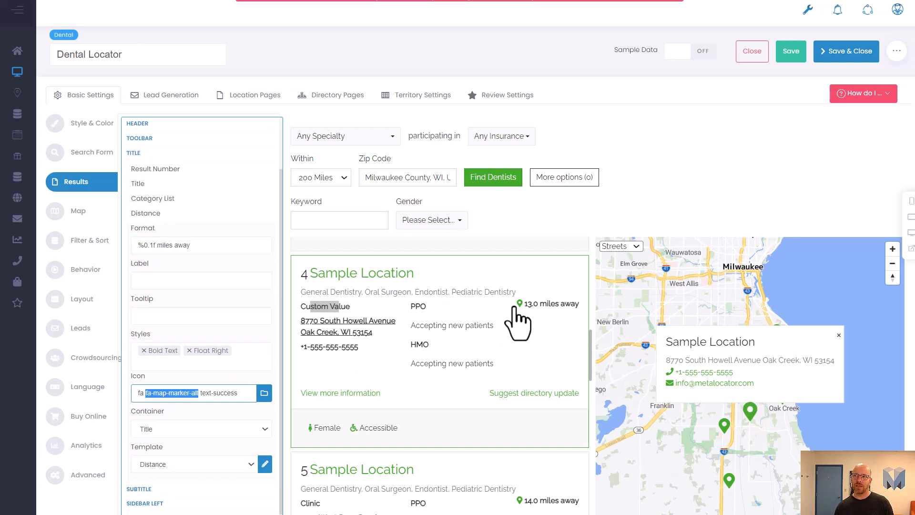
# Step: Examine the Distance field's icon class, then collapse the Distance field settings
pyautogui.moveTo(239, 396); pyautogui.dragTo(198, 395)
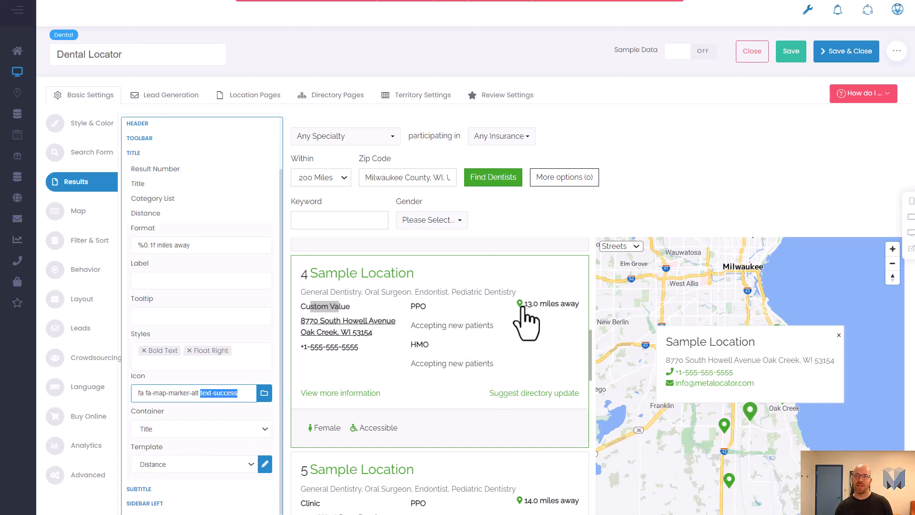
pyautogui.moveTo(255, 262)
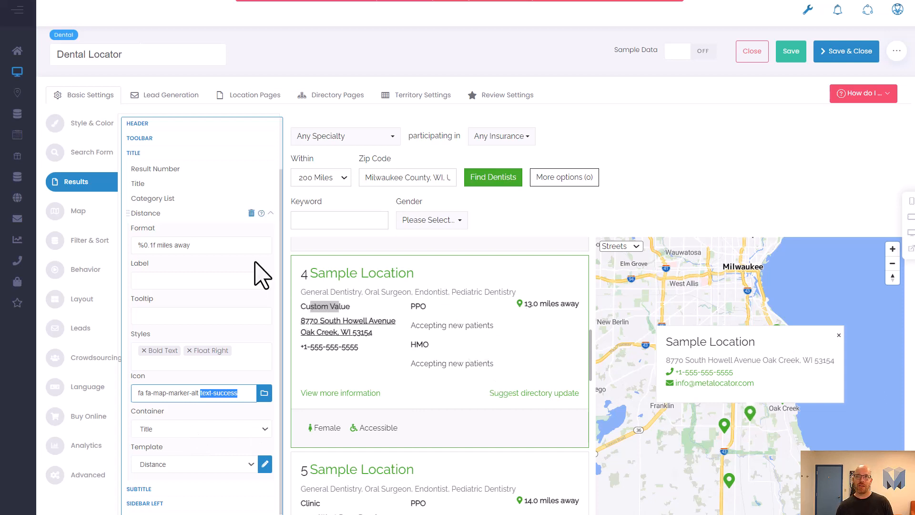
pyautogui.click(271, 213)
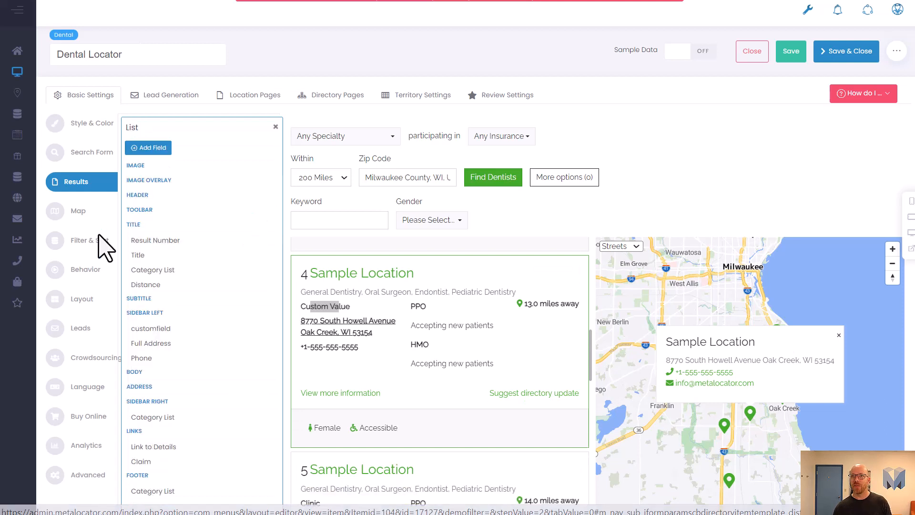
# Step: Inspect the Full Address field's styles, container and template settings, then collapse it
pyautogui.click(156, 342)
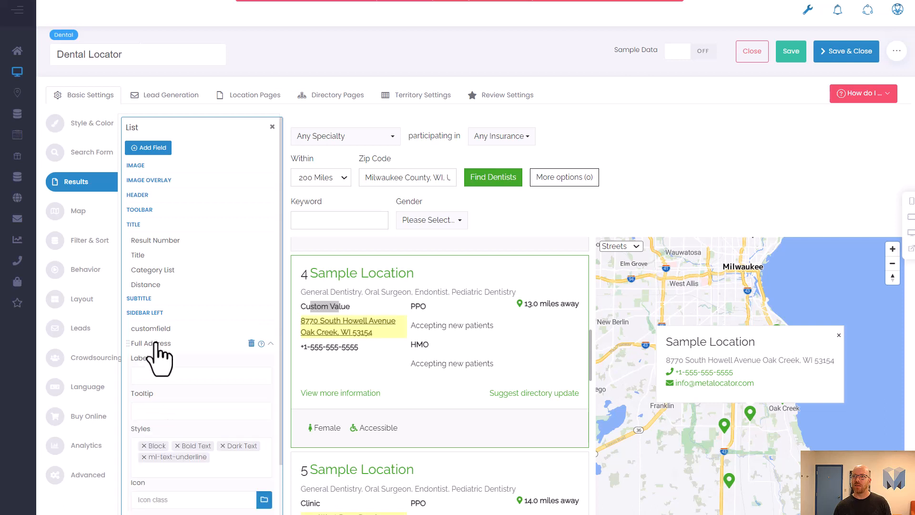
pyautogui.scroll(-3, 157, 355)
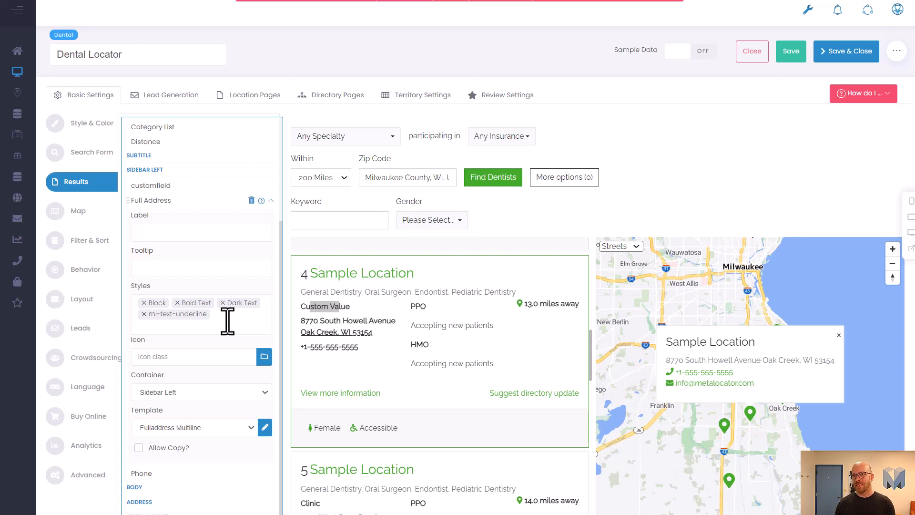
pyautogui.click(270, 204)
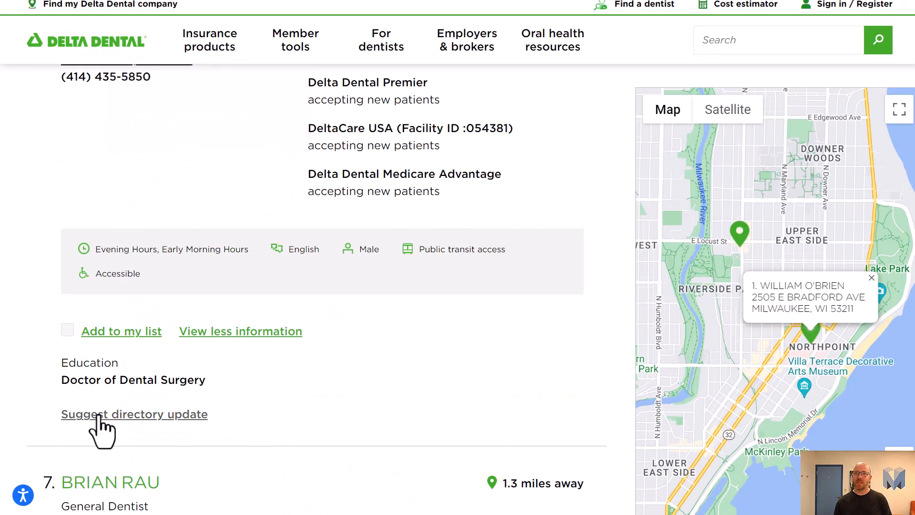
# Step: Toggle Delta Dental's view more and view less information on a result to compare its extra details
pyautogui.click(210, 334)
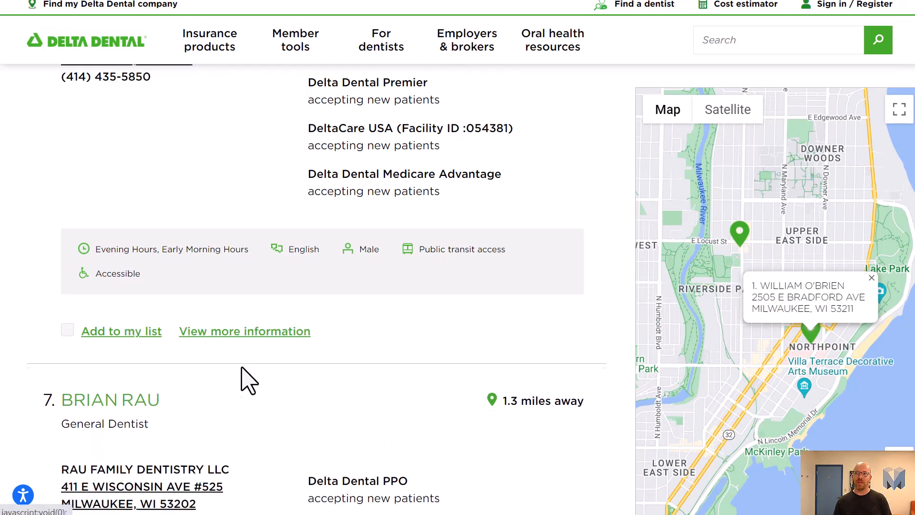
pyautogui.click(233, 334)
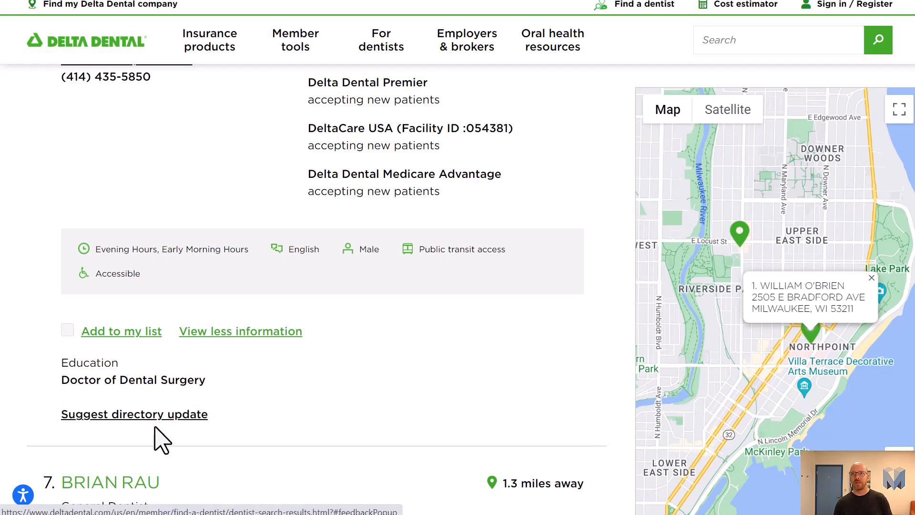
pyautogui.scroll(2, 162, 435)
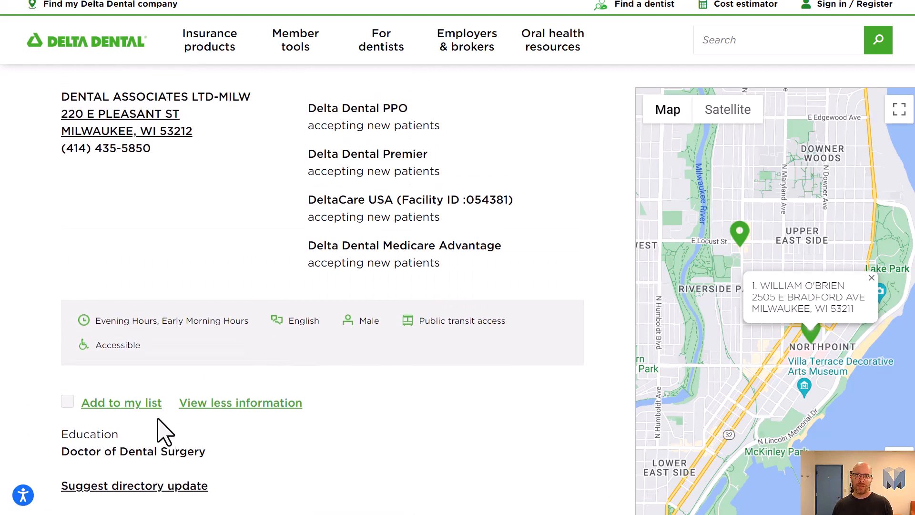
pyautogui.scroll(3, 159, 419)
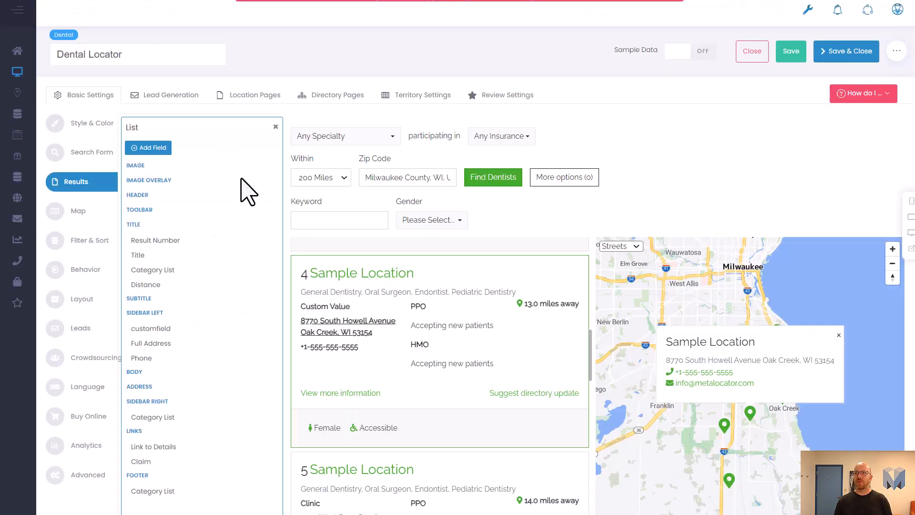
# Step: Open the Sidebar Right Category List field and review its Insurance group name and template options
pyautogui.scroll(-3, 140, 265)
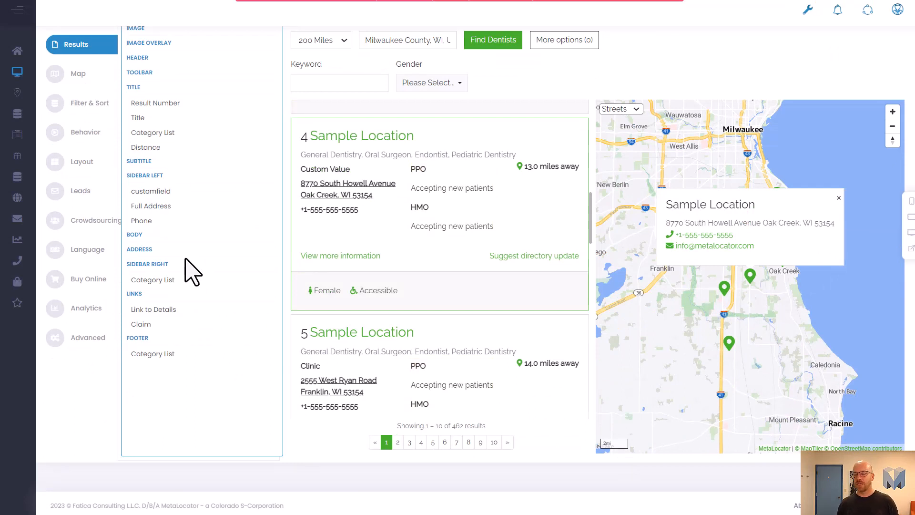
pyautogui.click(153, 282)
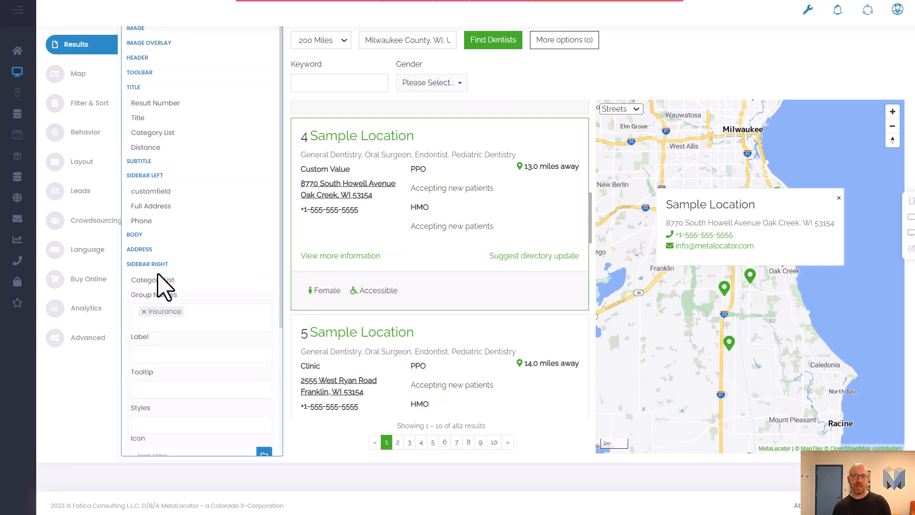
pyautogui.scroll(-2, 169, 286)
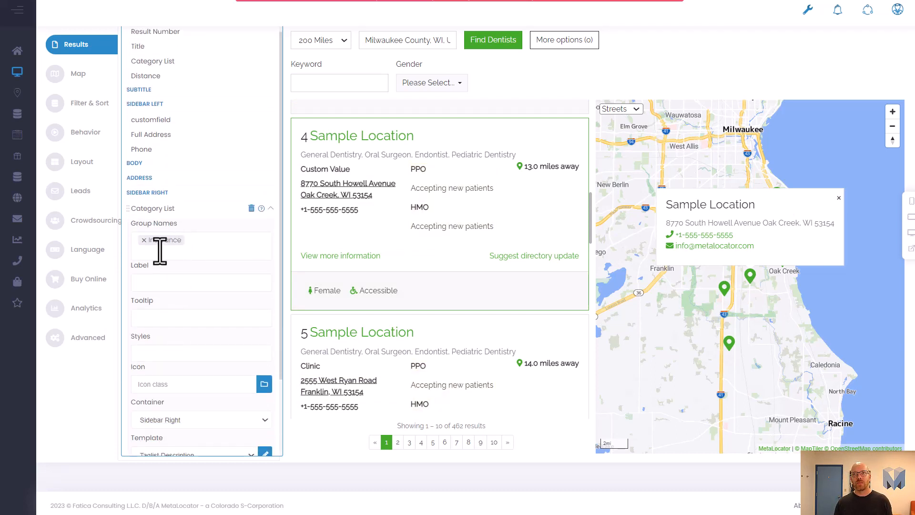
pyautogui.moveTo(146, 244); pyautogui.dragTo(147, 249)
pyautogui.scroll(-2, 162, 286)
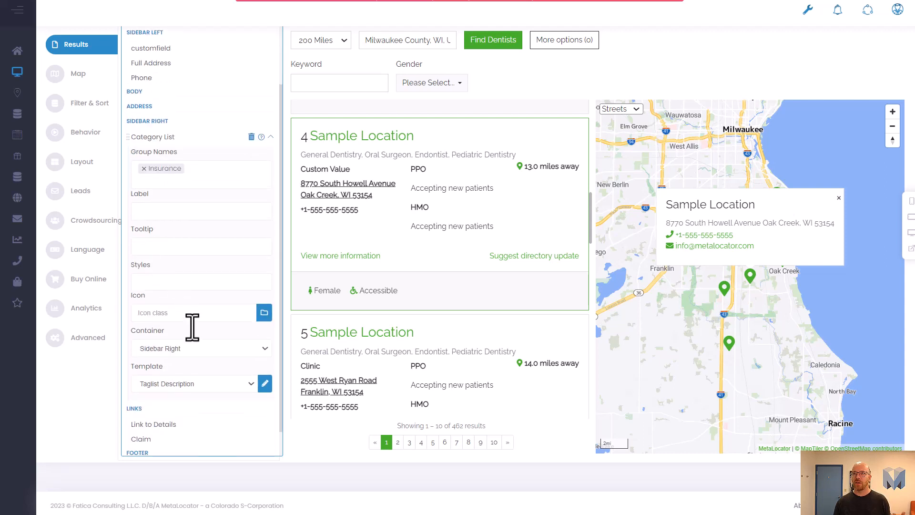
pyautogui.click(181, 384)
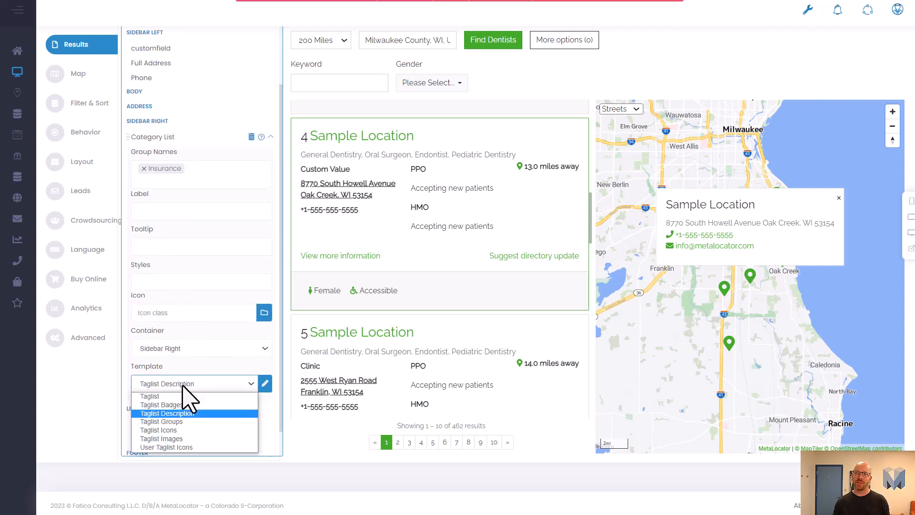
pyautogui.click(181, 385)
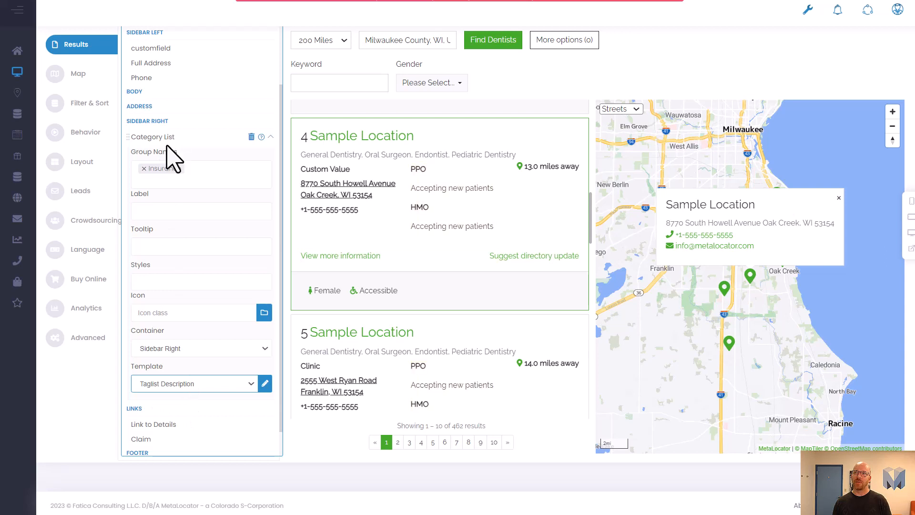
# Step: Open the Locations Categories list in a new tab and switch to it
pyautogui.moveTo(414, 170)
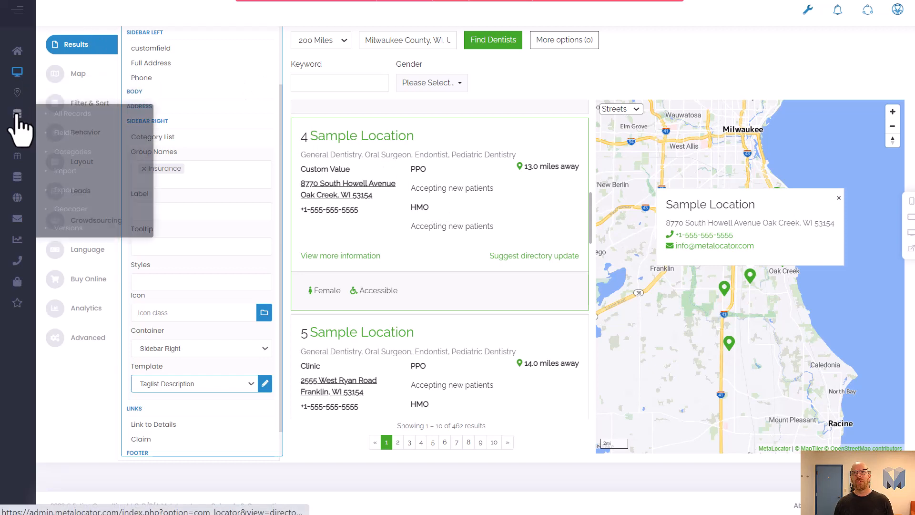
pyautogui.moveTo(18, 98)
pyautogui.rightClick(66, 124)
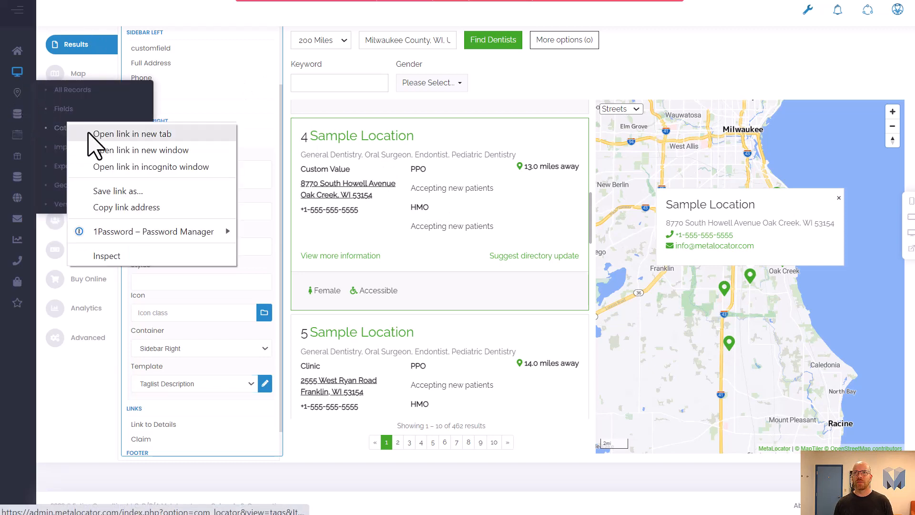
pyautogui.click(88, 134)
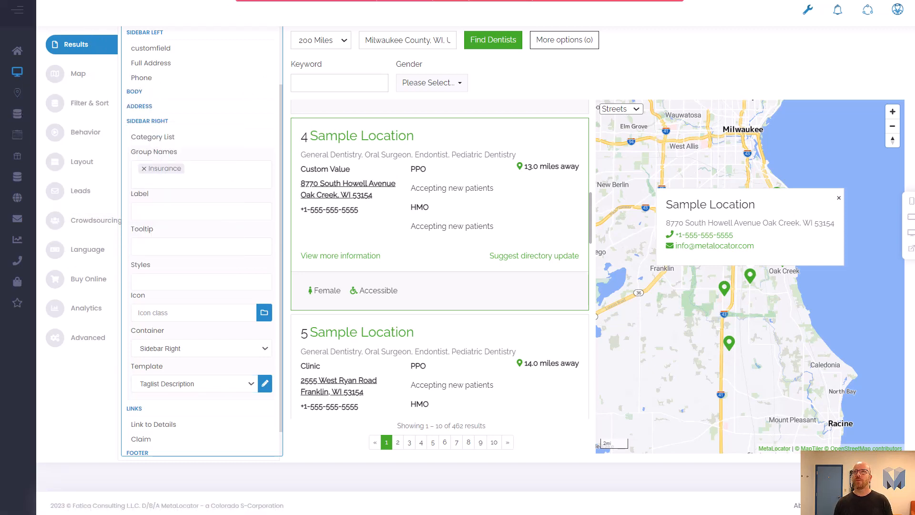
pyautogui.hotkey('ctrl', 'Tab')
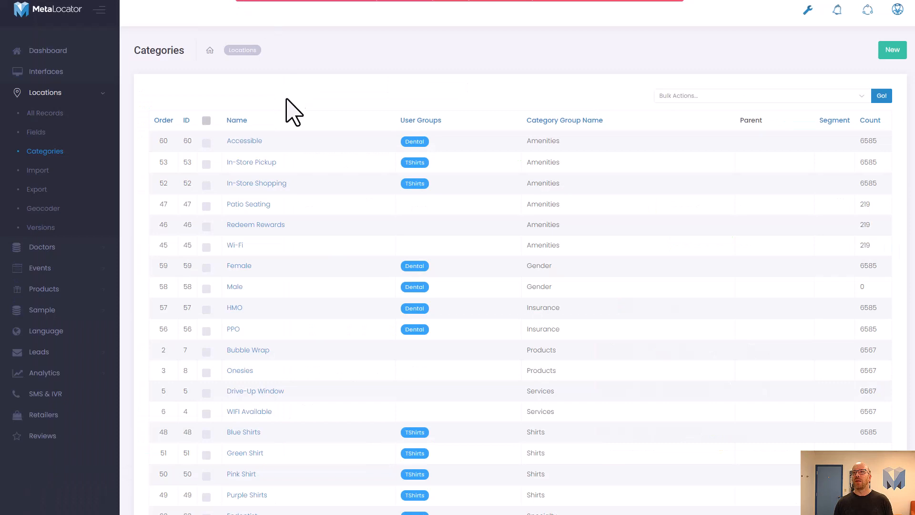
# Step: Open the PPO category and examine its category options and description text
pyautogui.click(235, 329)
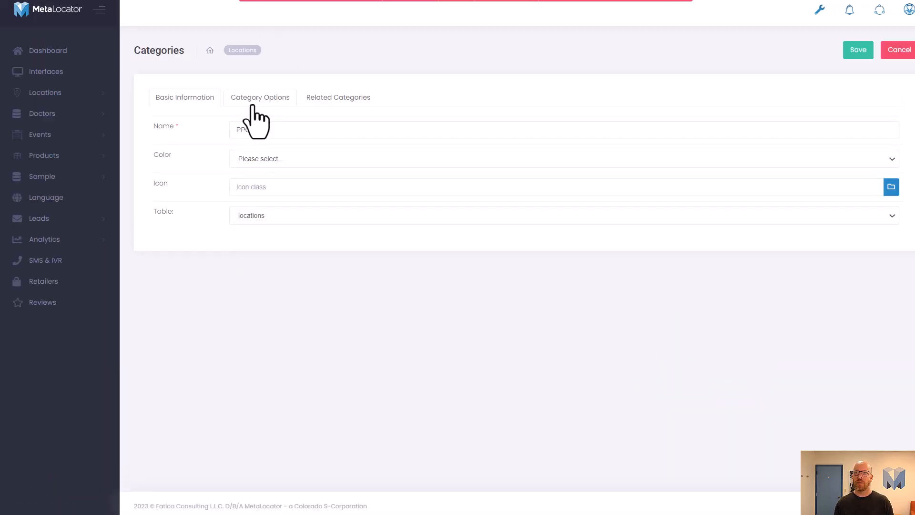
pyautogui.click(258, 98)
pyautogui.scroll(-5, 241, 316)
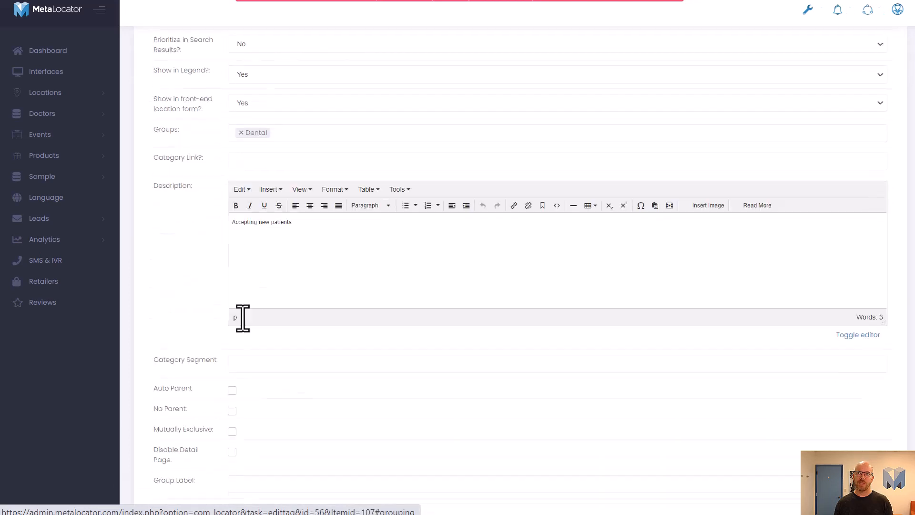
pyautogui.tripleClick(347, 206)
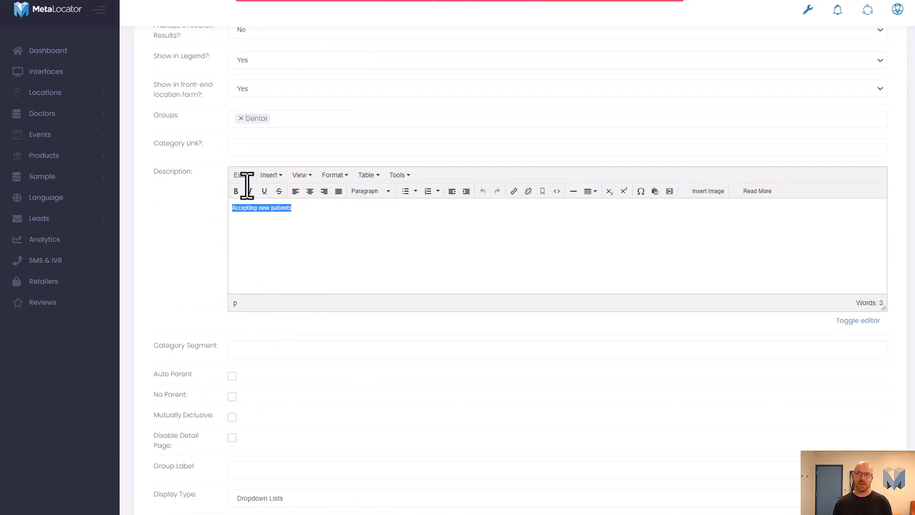
pyautogui.click(309, 207)
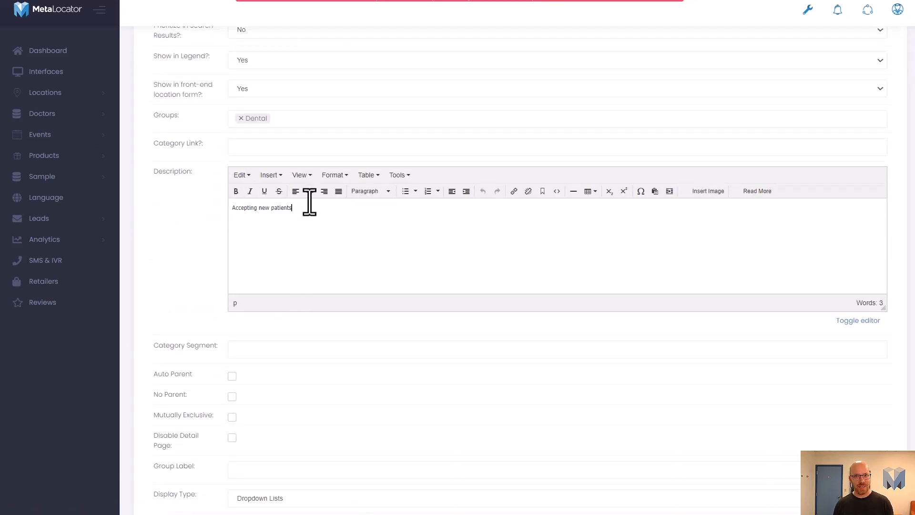
pyautogui.scroll(2, 333, 216)
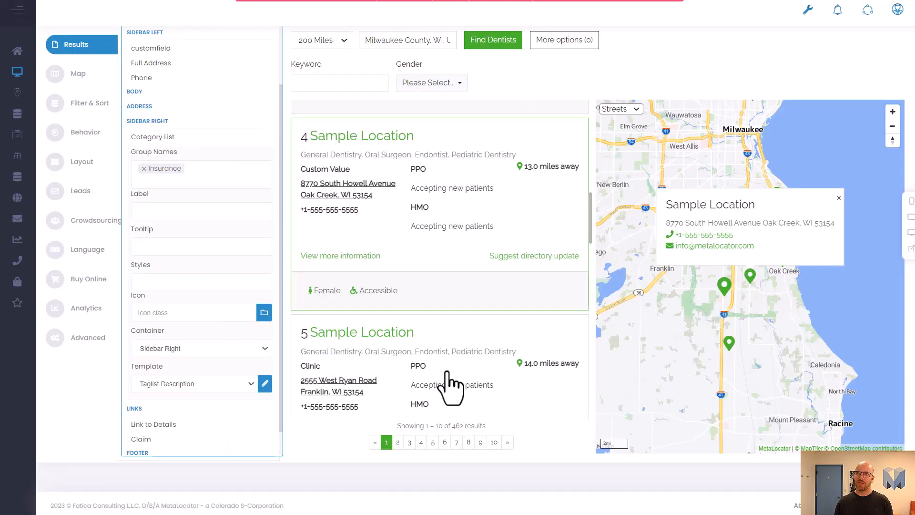
# Step: Compare Delta Dental's expanded result information with the preview's View more information detail view, then close it
pyautogui.scroll(-2, 448, 386)
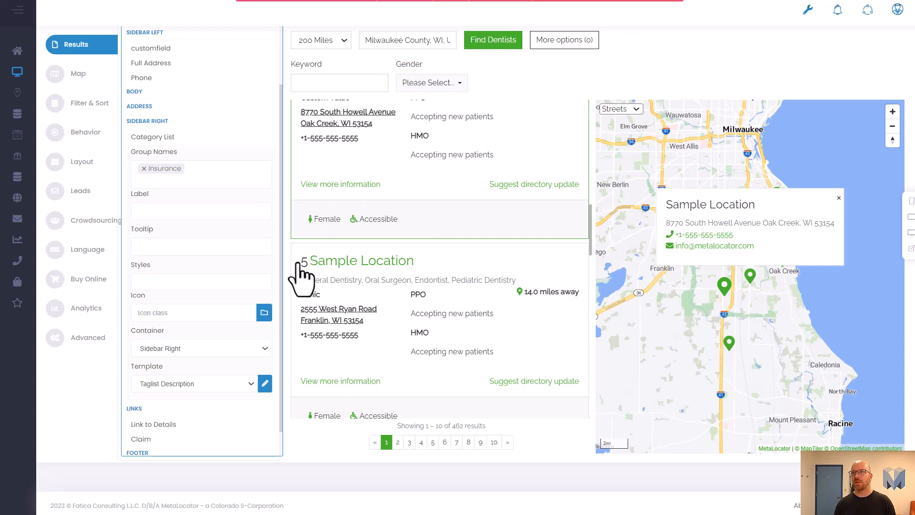
pyautogui.click(268, 140)
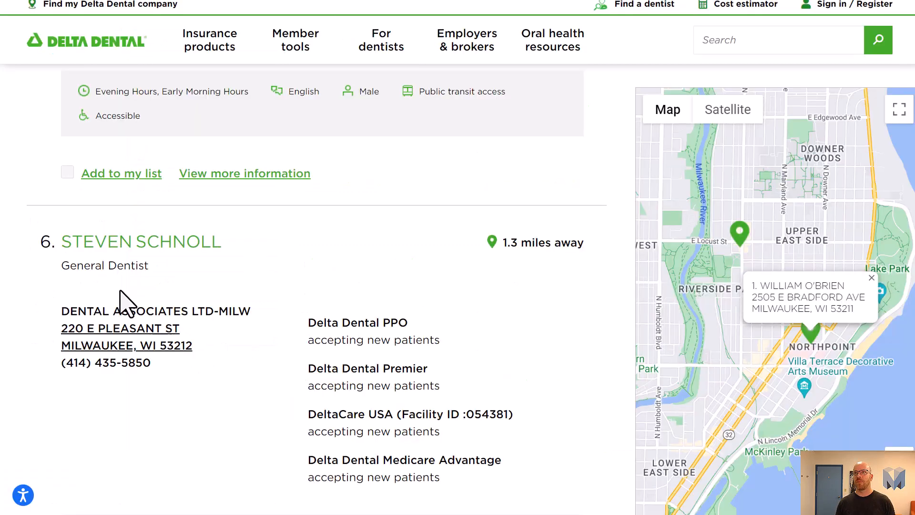
pyautogui.scroll(-5, 127, 302)
pyautogui.click(217, 333)
pyautogui.click(217, 334)
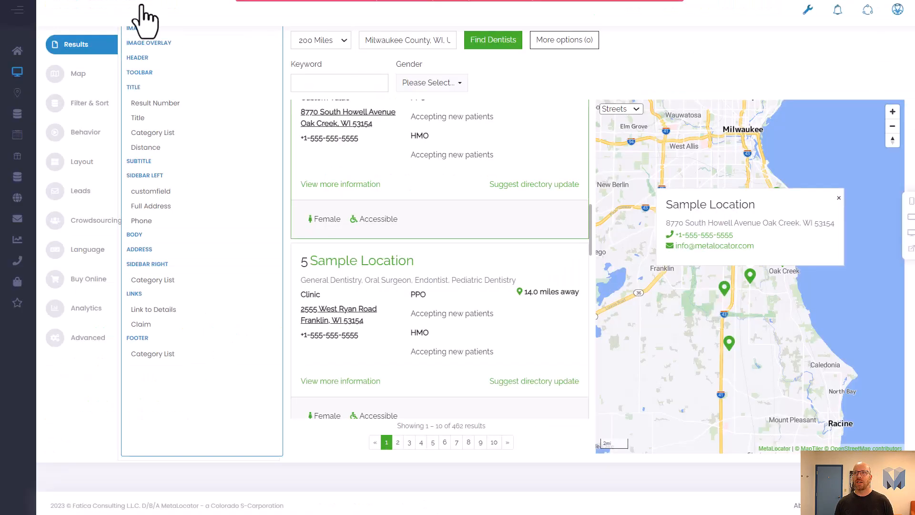
pyautogui.click(360, 381)
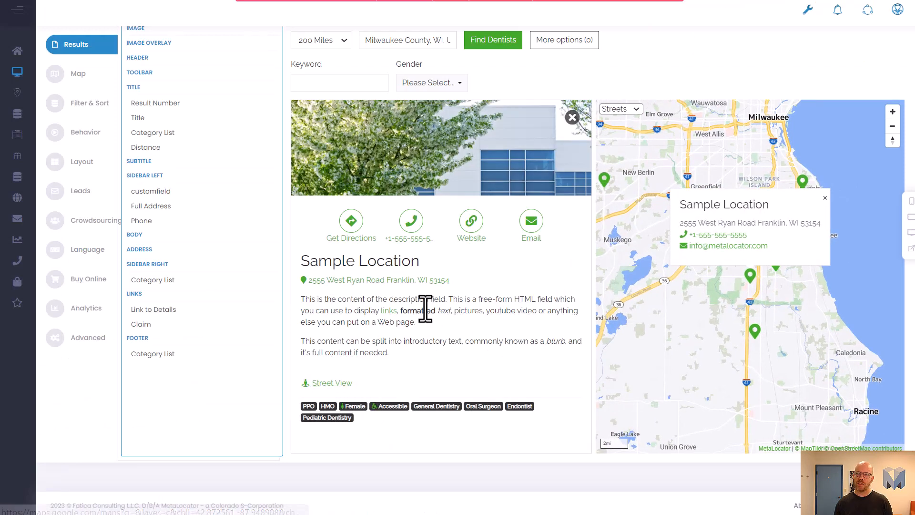
pyautogui.click(572, 118)
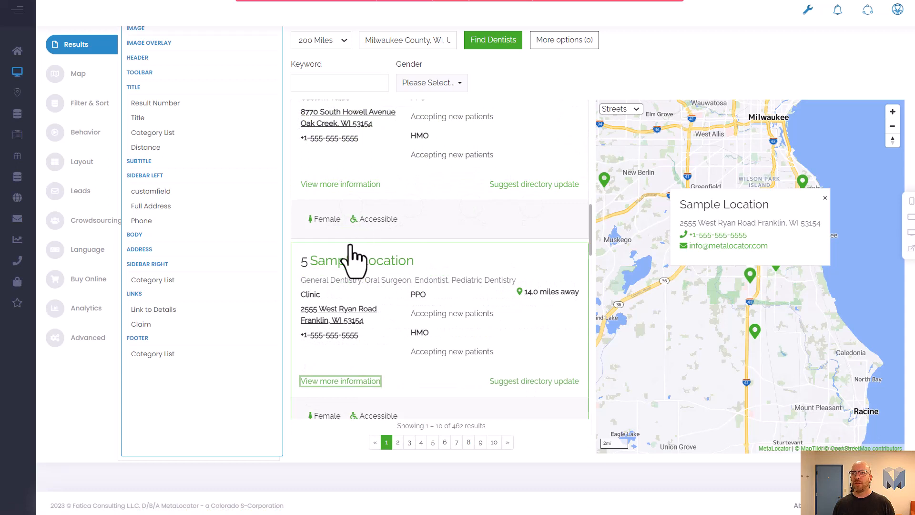
# Step: Open the preview's Suggest directory update form for a location, review its fields, and close it
pyautogui.click(466, 350)
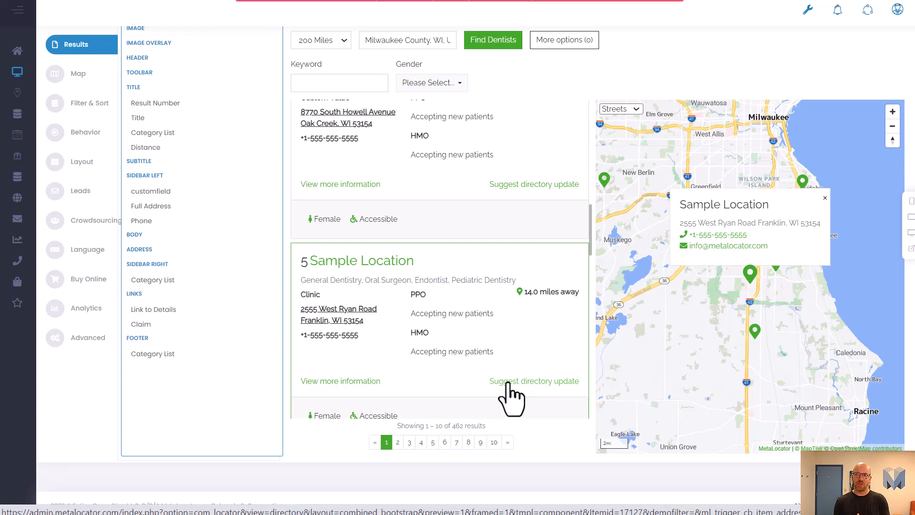
pyautogui.click(540, 382)
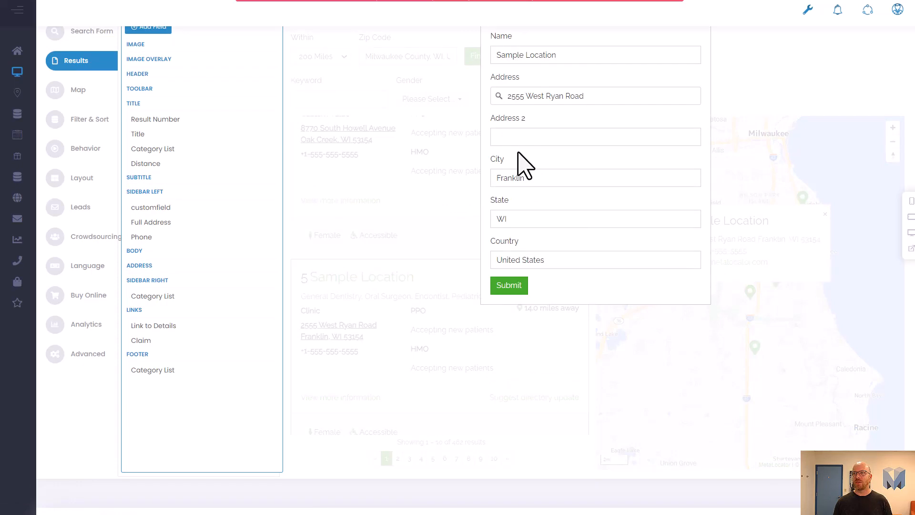
pyautogui.scroll(2, 523, 163)
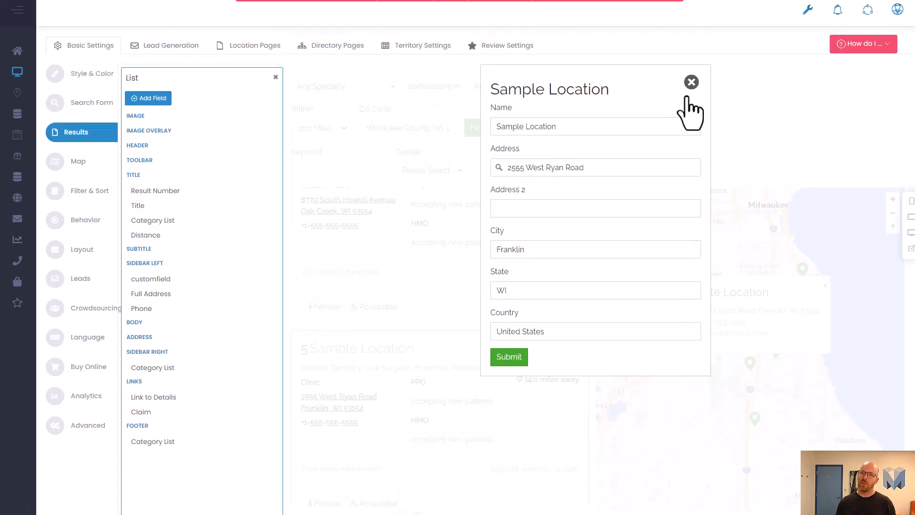
pyautogui.click(691, 82)
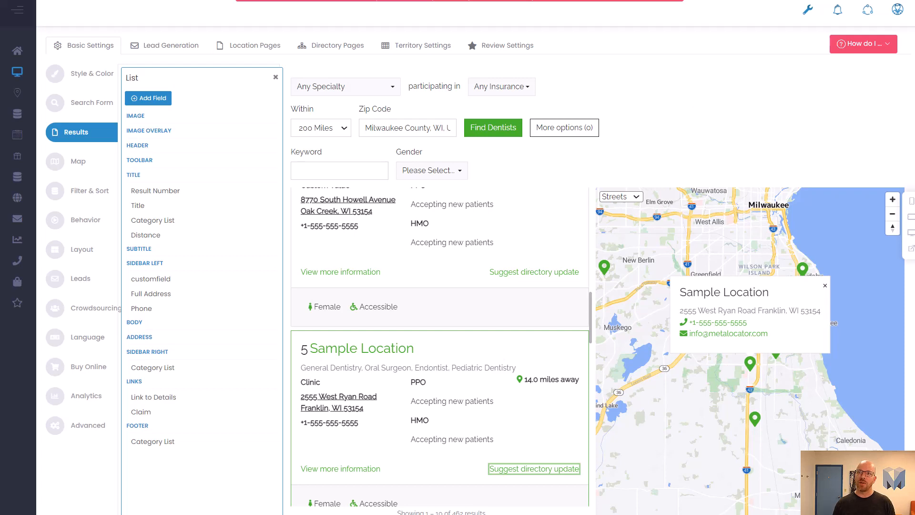
pyautogui.scroll(-2, 265, 152)
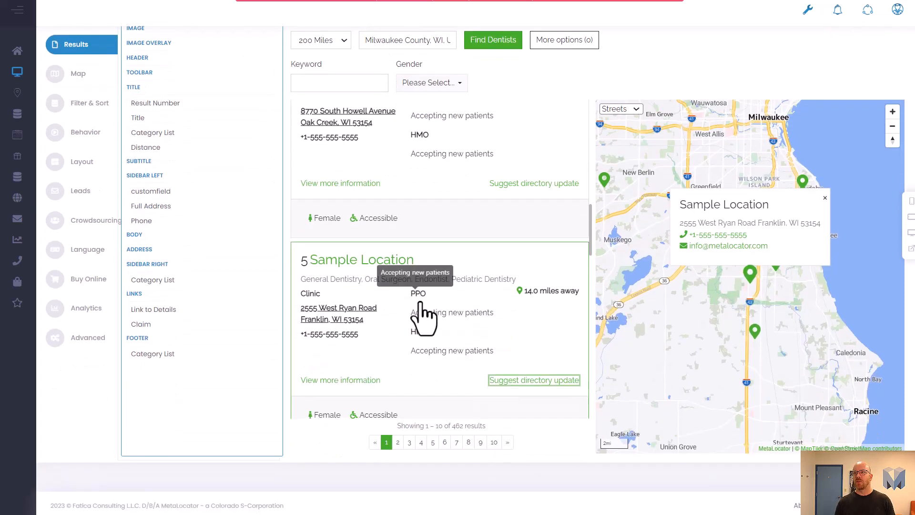
# Step: Scroll through the preview's result cards and close the results List field editor
pyautogui.scroll(-6, 374, 306)
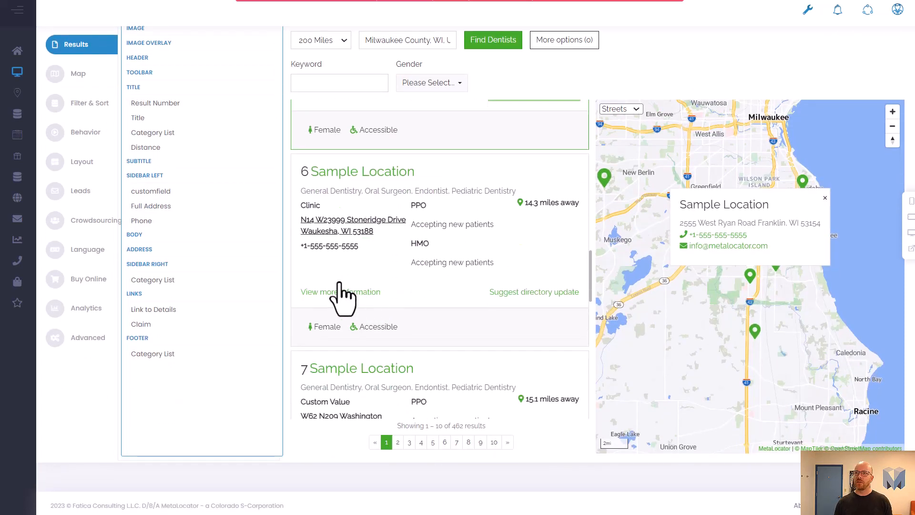
pyautogui.scroll(3, 337, 351)
pyautogui.scroll(6, 419, 214)
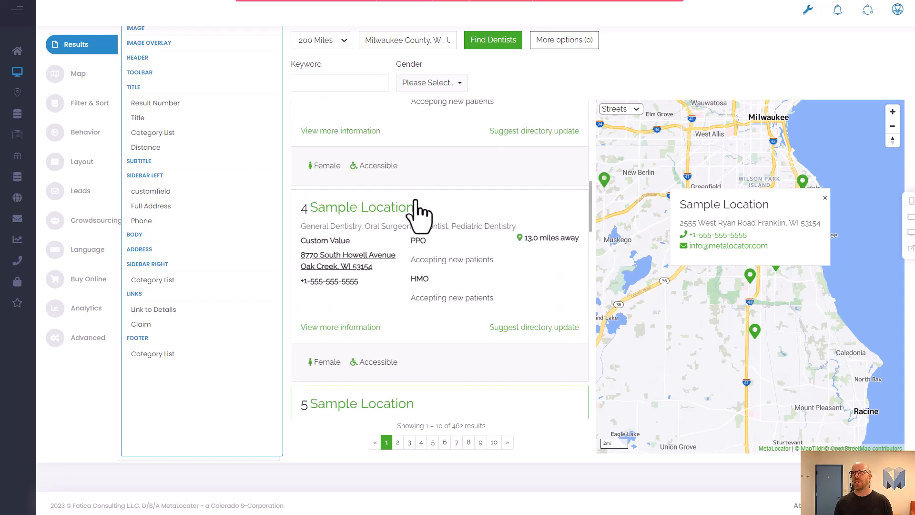
pyautogui.scroll(3, 228, 170)
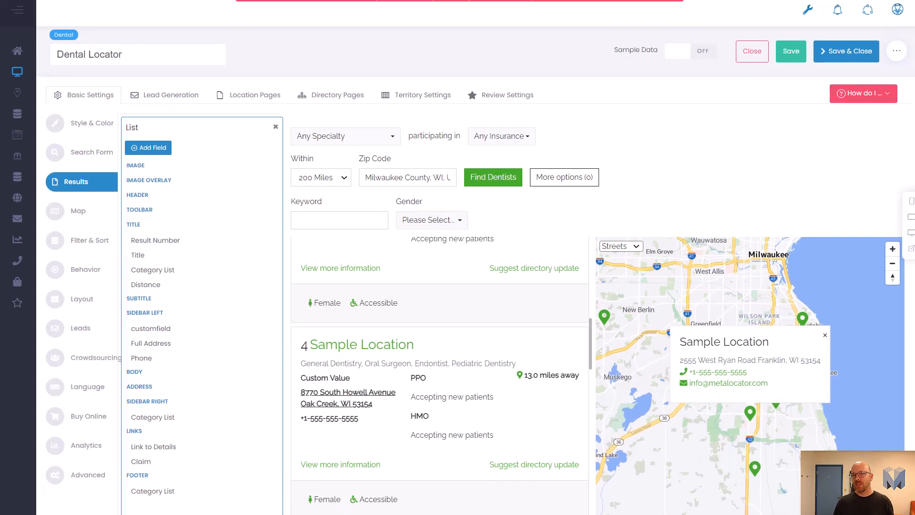
pyautogui.click(275, 127)
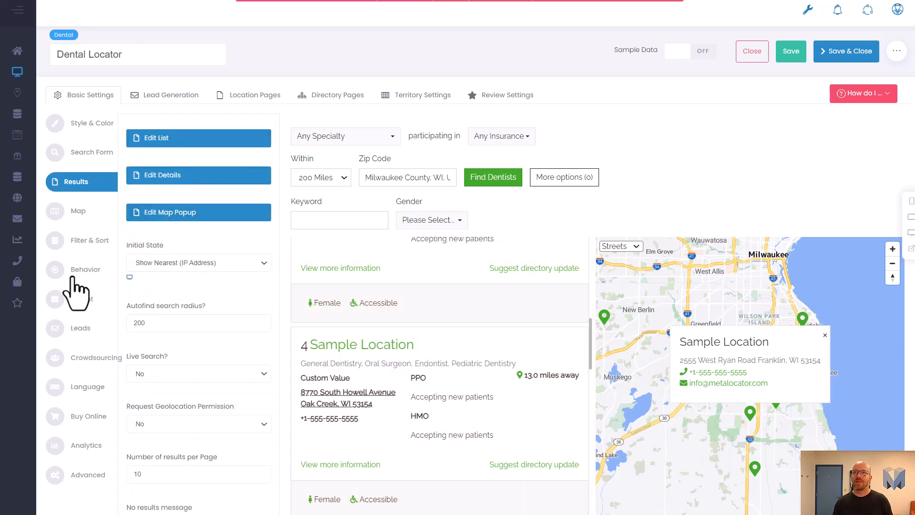
# Step: Open the Layout settings and examine the List Width options, leaving it at Half
pyautogui.click(74, 298)
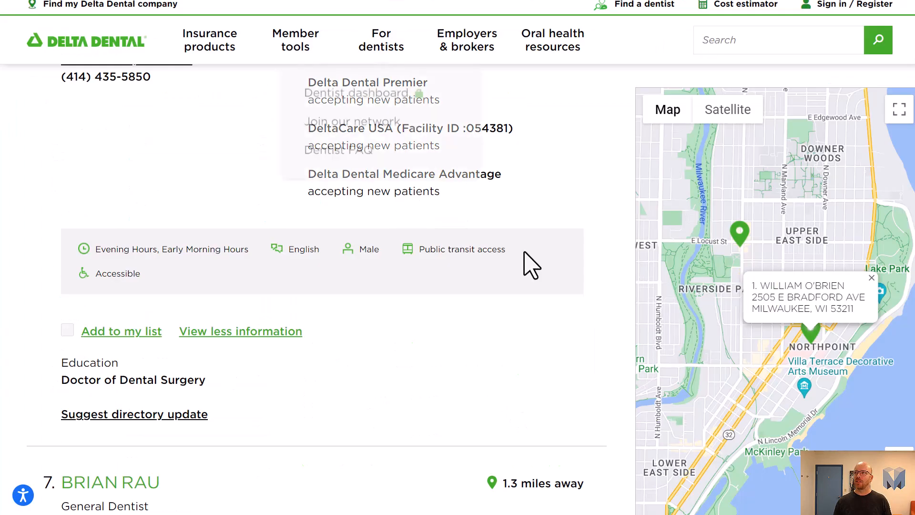
pyautogui.scroll(5, 466, 452)
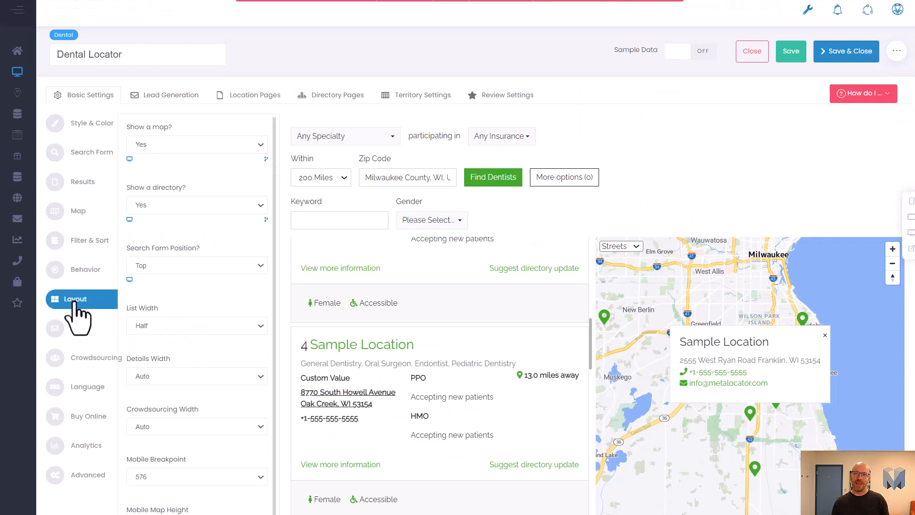
pyautogui.click(161, 322)
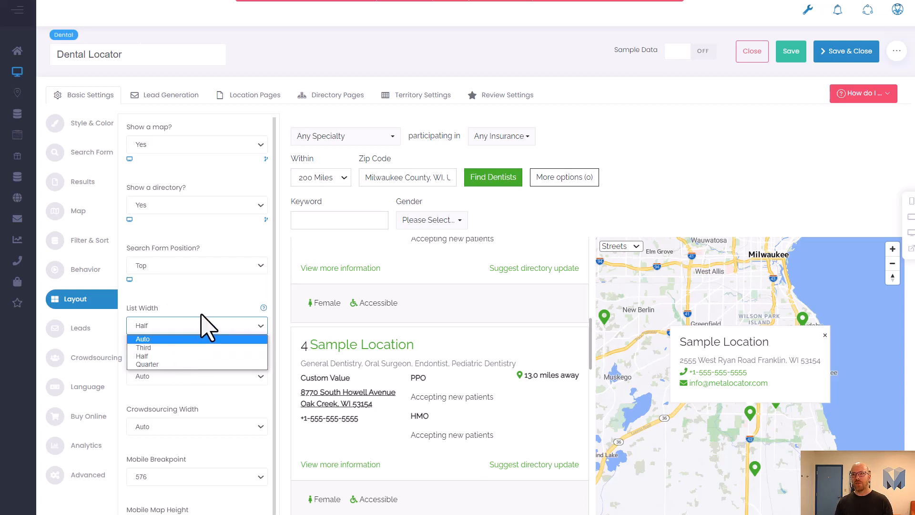
pyautogui.click(205, 325)
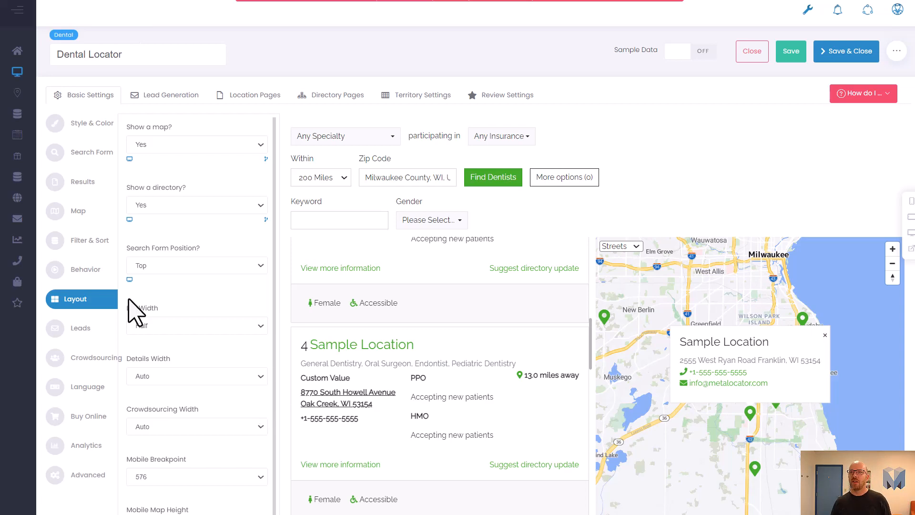
# Step: Return to the Results settings and select the Number of results per page value for editing
pyautogui.scroll(8, 339, 333)
pyautogui.scroll(1, 339, 334)
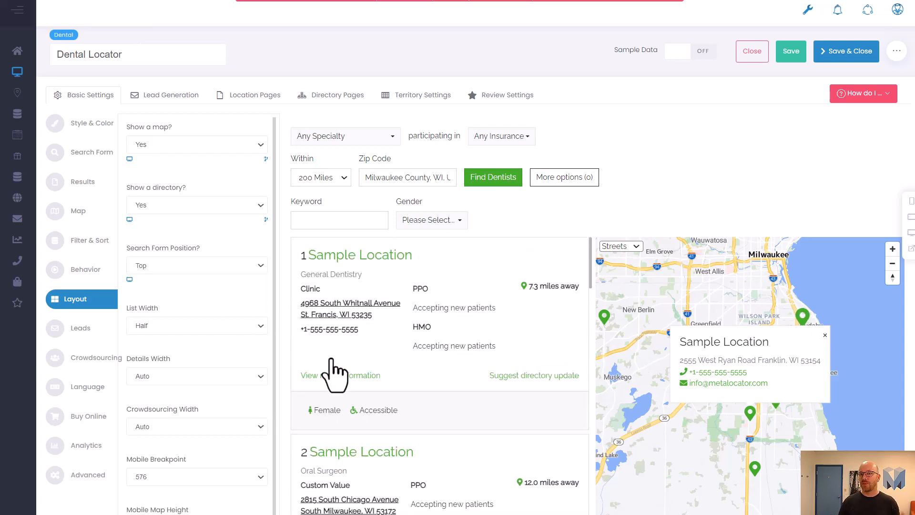
pyautogui.moveTo(17, 93)
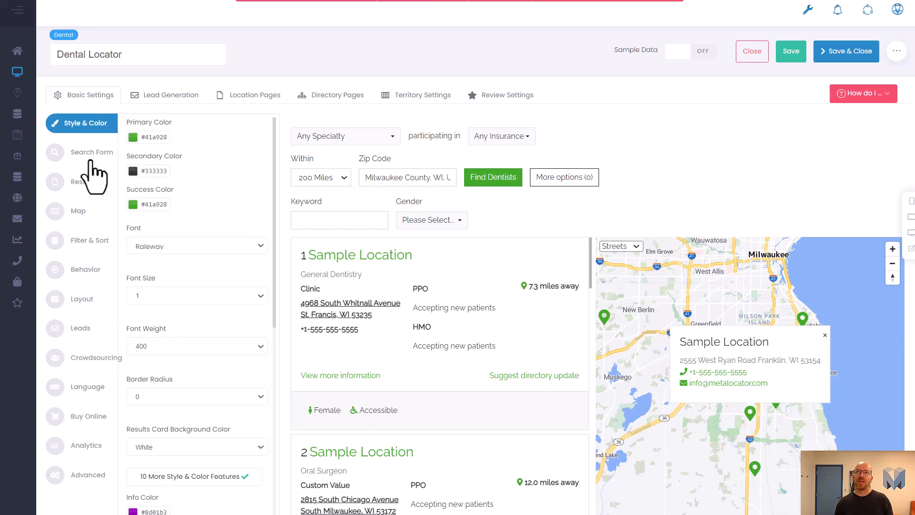
pyautogui.moveTo(46, 177)
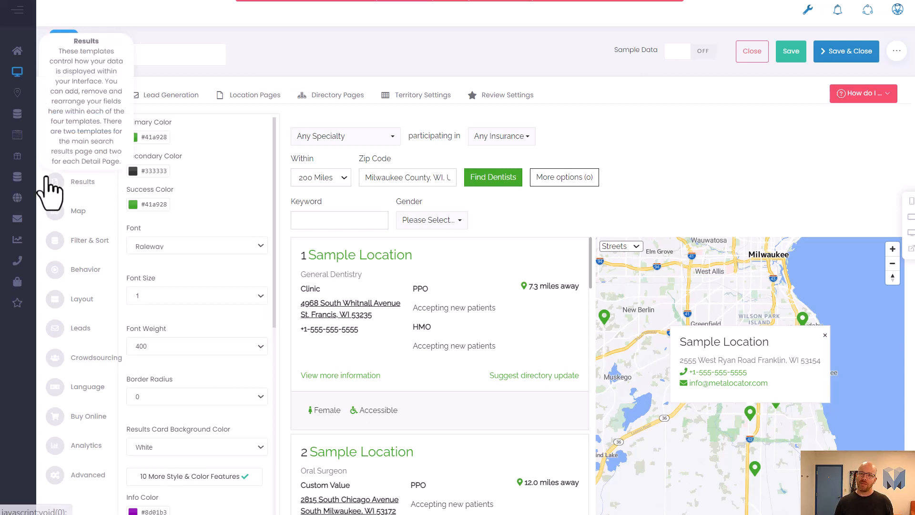
pyautogui.click(85, 191)
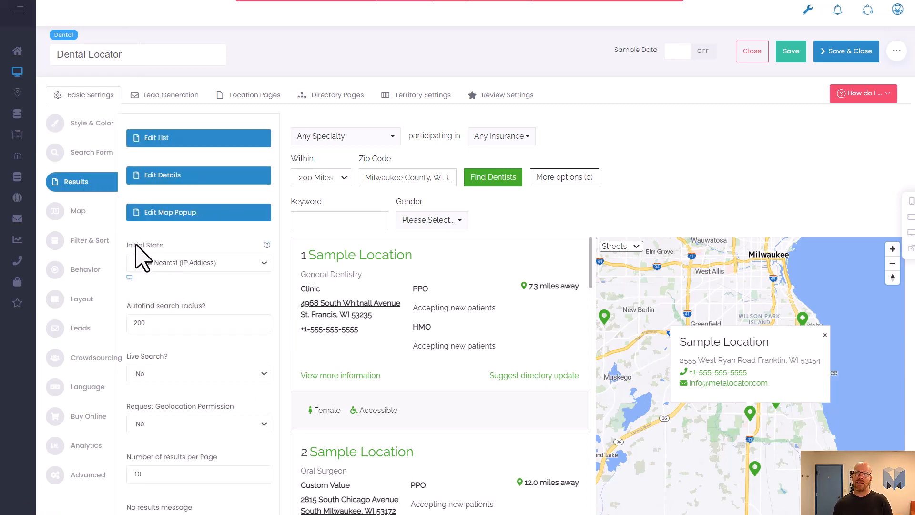
pyautogui.moveTo(134, 245); pyautogui.dragTo(170, 243)
pyautogui.click(171, 244)
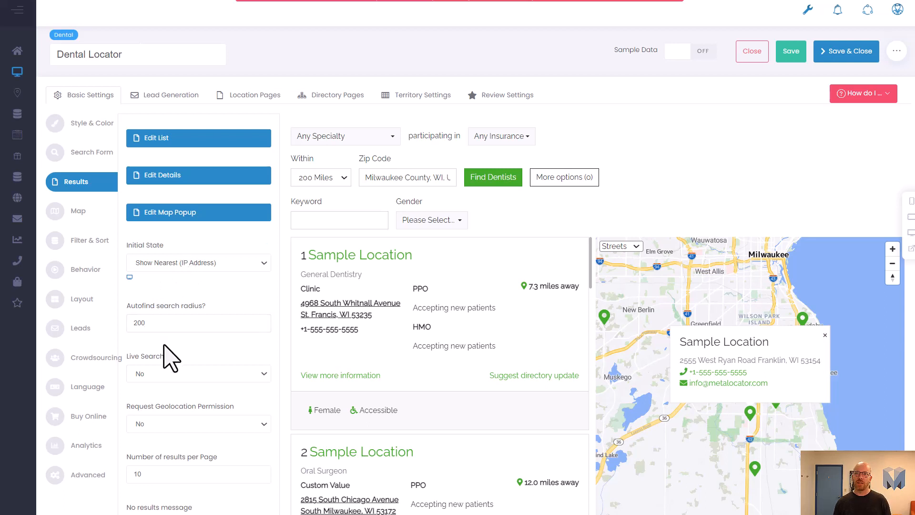
pyautogui.moveTo(160, 476); pyautogui.dragTo(111, 472)
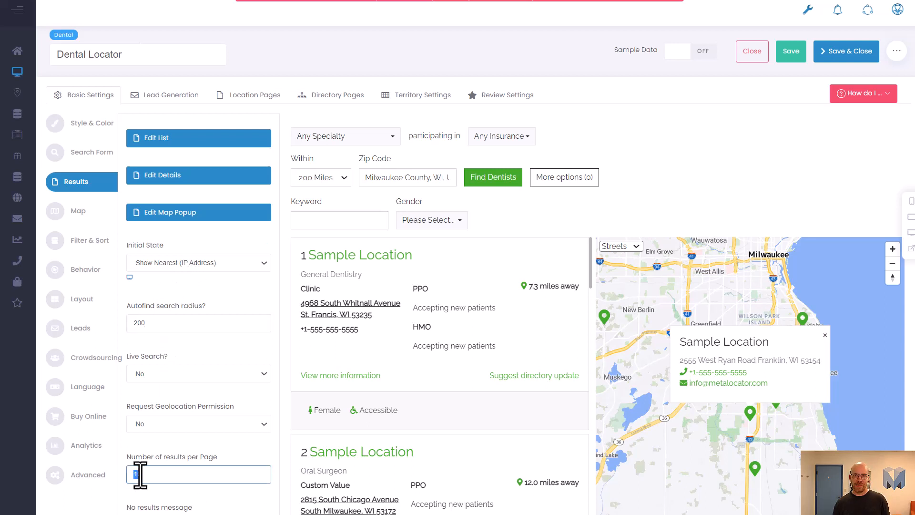